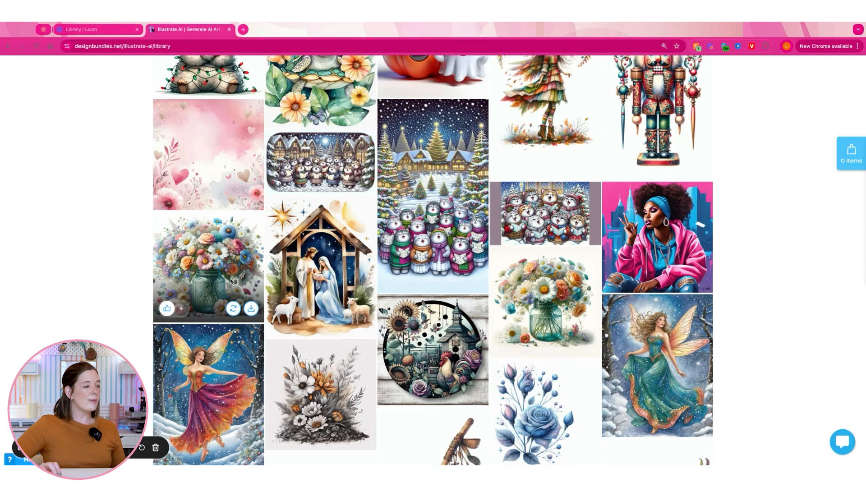
Step: Preview the pink hearts-and-flowers background and the nutcracker with two swords in the AI image library, closing each preview
click(208, 140)
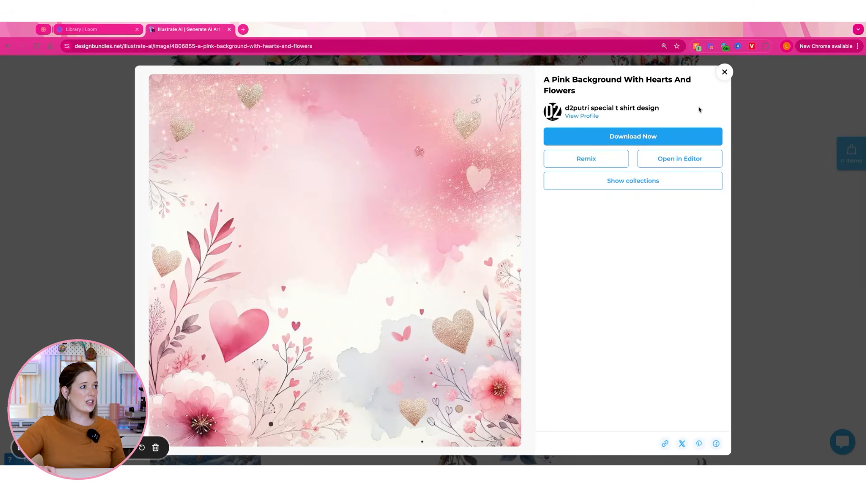
click(725, 72)
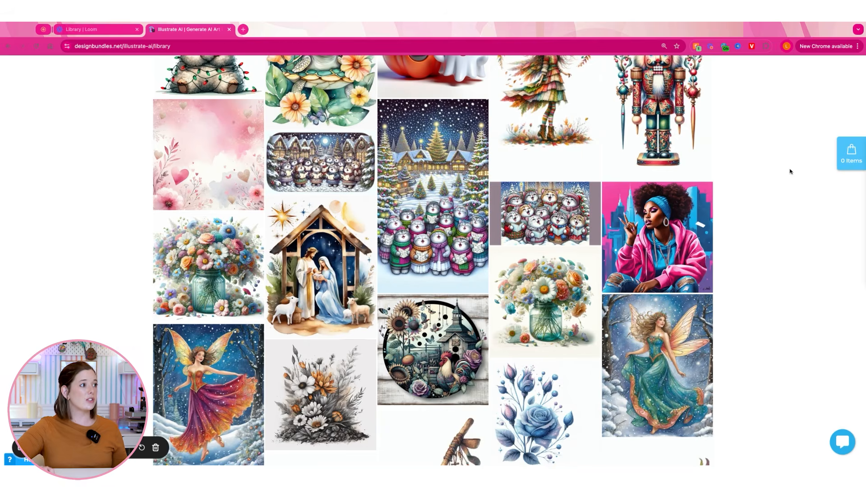
scroll(771, 149, up, 2)
click(670, 144)
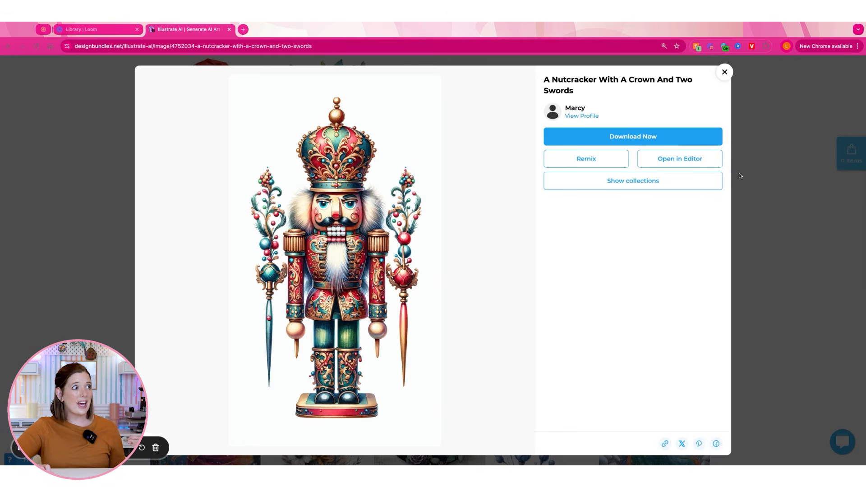
click(724, 72)
Step: Browse further through the library and preview the lighted pumpkin in a field of pumpkins, closing it again
scroll(750, 188, down, 2)
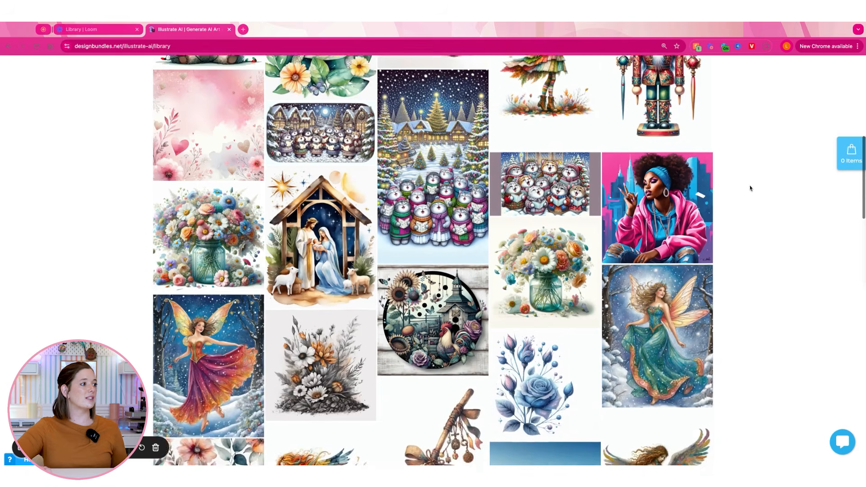
scroll(751, 188, down, 7)
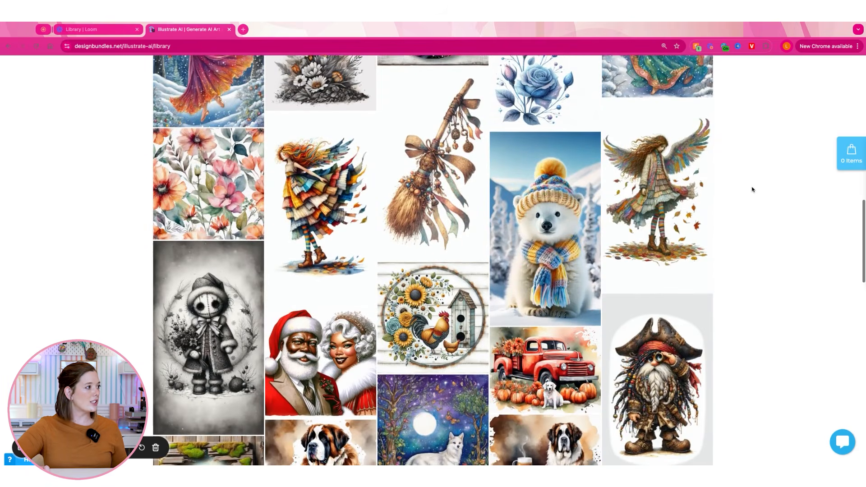
scroll(753, 189, down, 6)
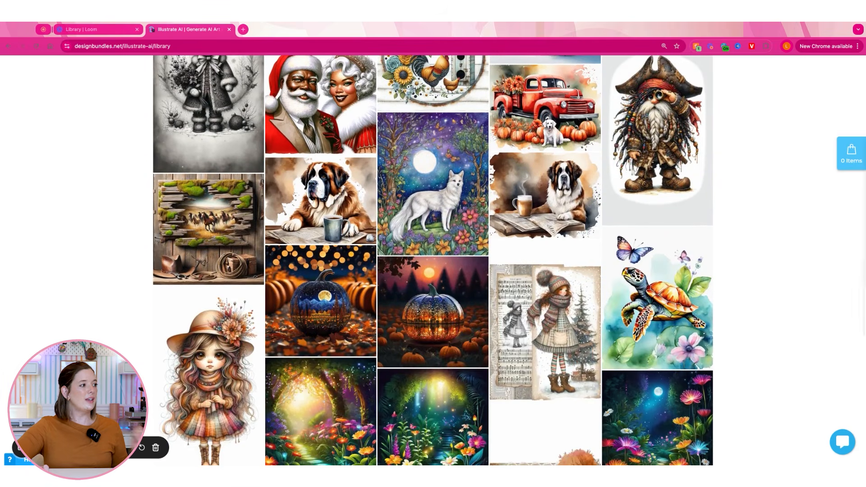
scroll(722, 194, down, 3)
click(439, 188)
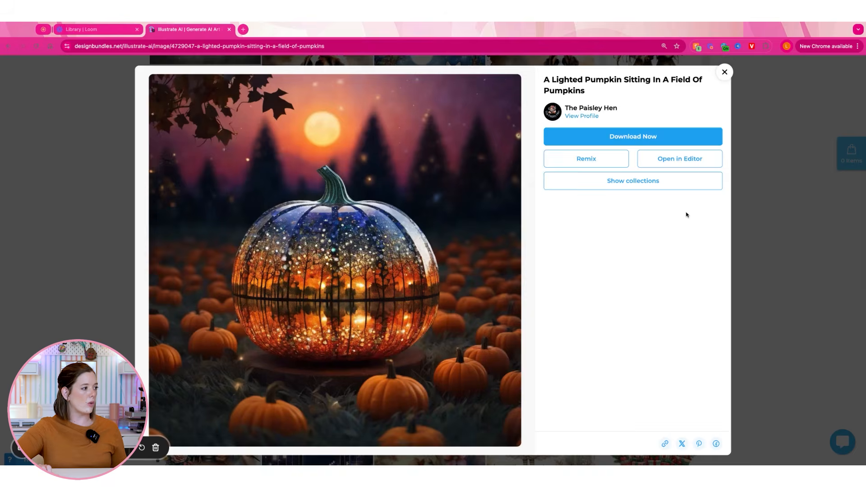
click(731, 188)
Step: Load more library images and preview the night garden with flowers and lights, closing it again
scroll(717, 198, down, 2)
click(445, 356)
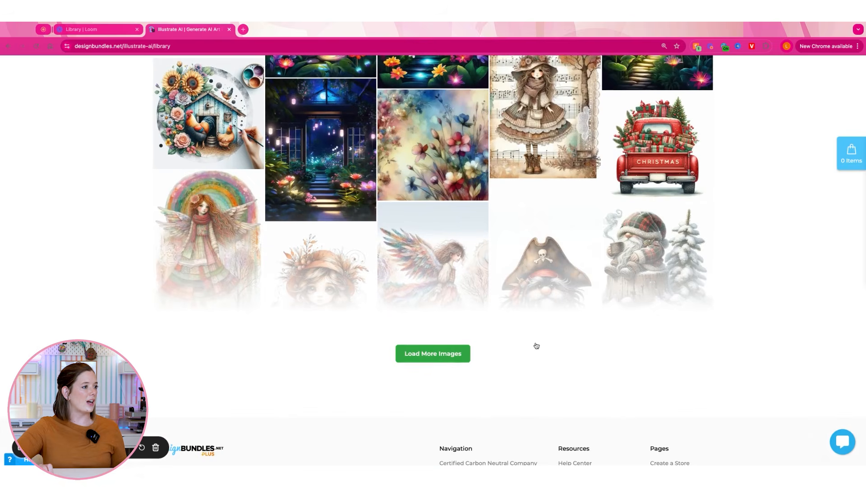
click(322, 164)
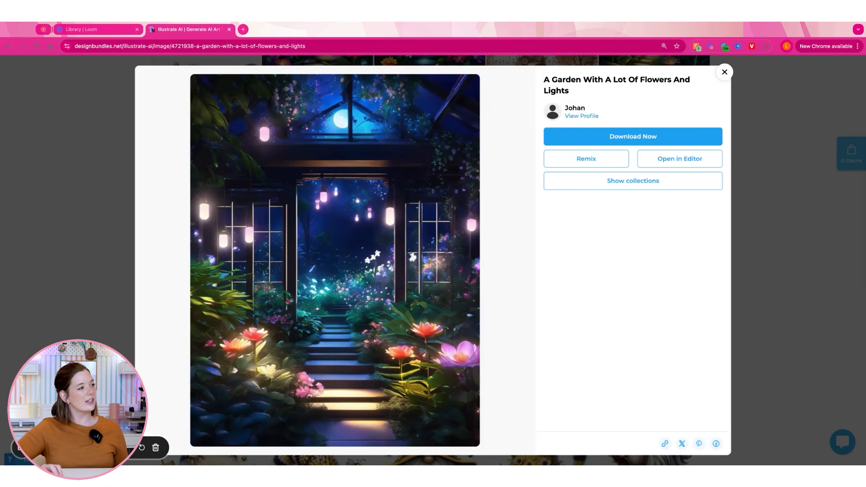
click(720, 72)
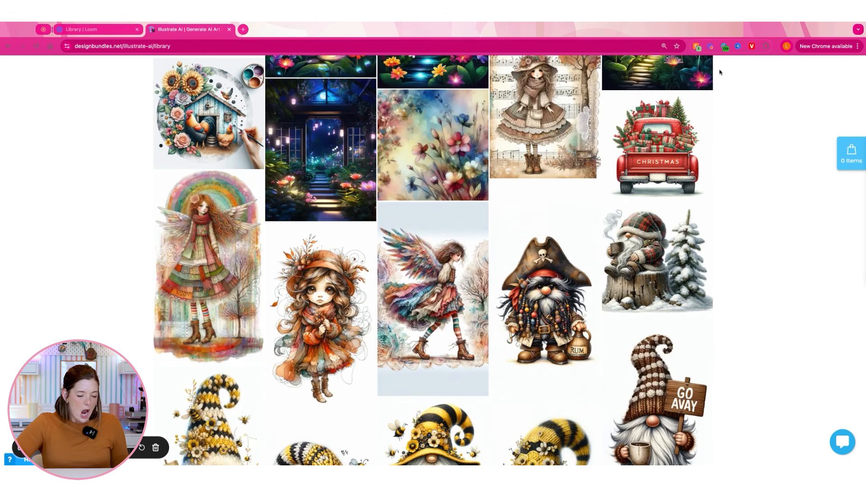
Step: Load another batch of library images and examine the community artwork, including the coffee-themed gnomes
scroll(771, 183, down, 10)
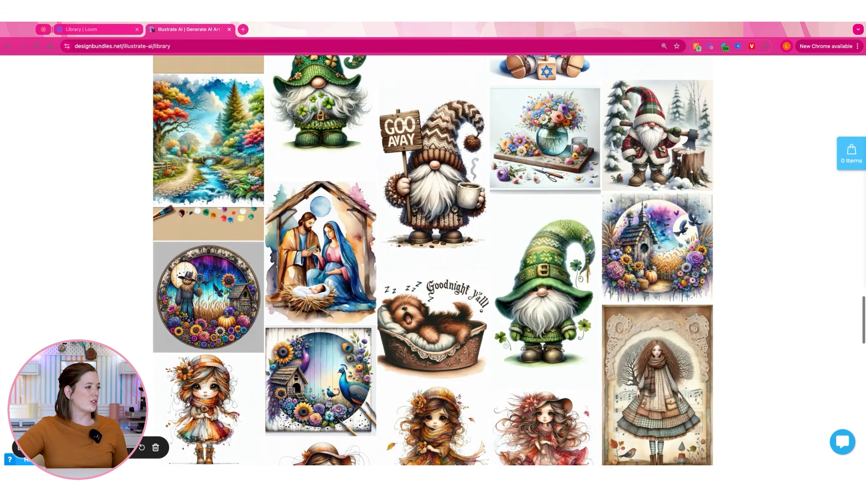
scroll(433, 260, down, 6)
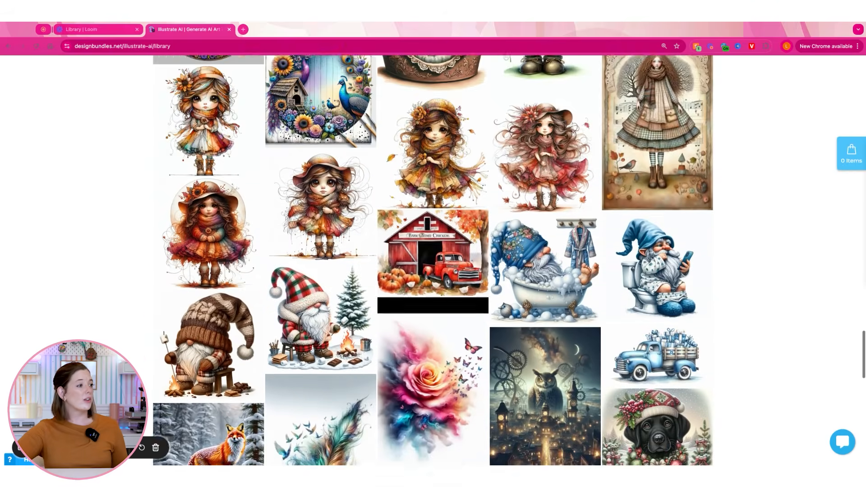
scroll(433, 260, down, 5)
scroll(433, 259, down, 3)
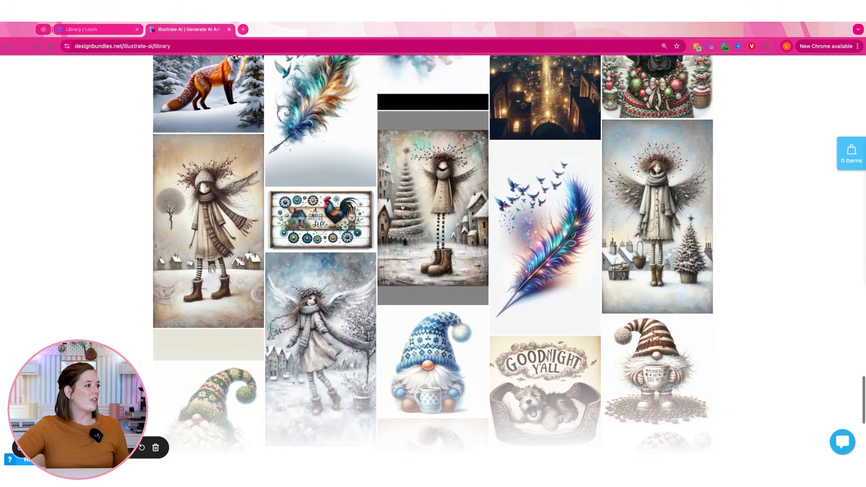
click(447, 191)
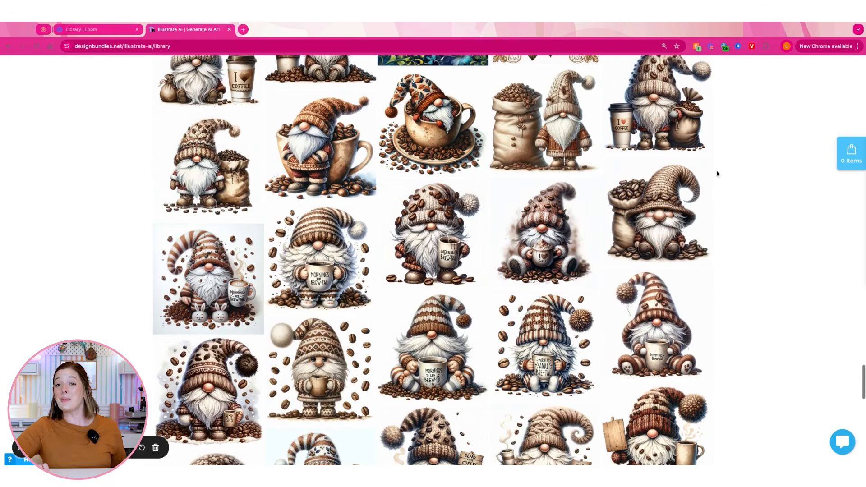
scroll(717, 174, down, 3)
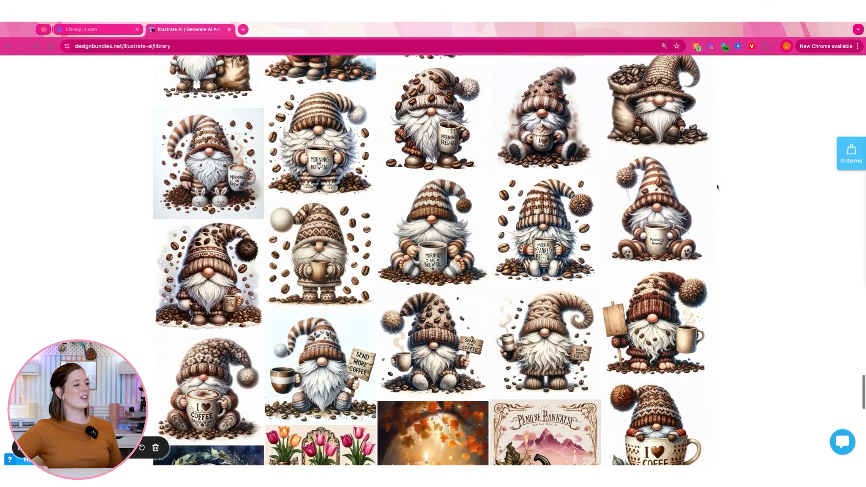
scroll(716, 186, down, 2)
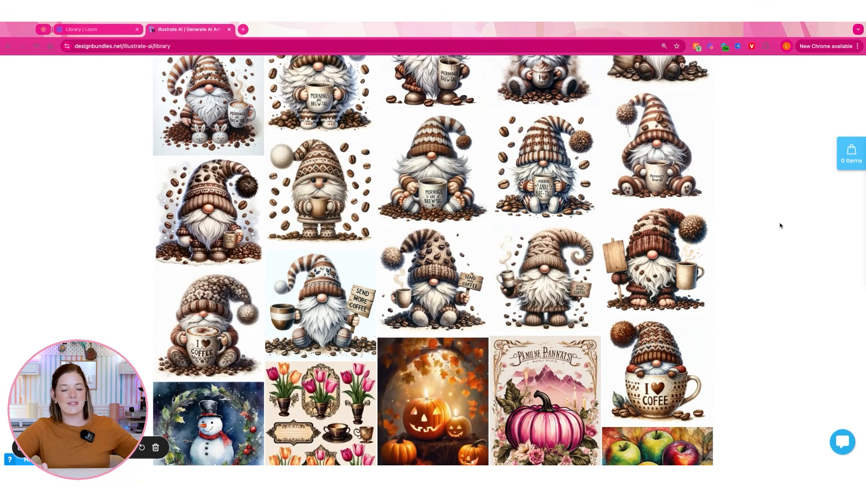
scroll(780, 226, down, 5)
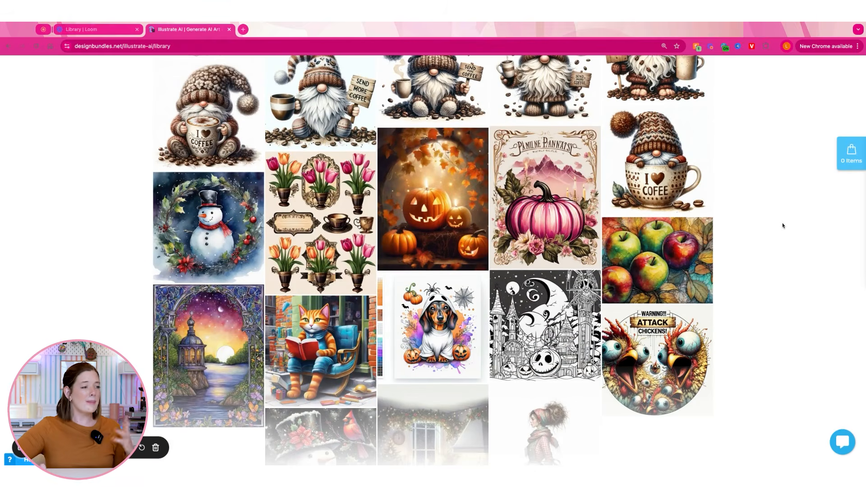
Step: Open the Illustrate AI generator and look through the existing Christmas snow globe generations
click(337, 194)
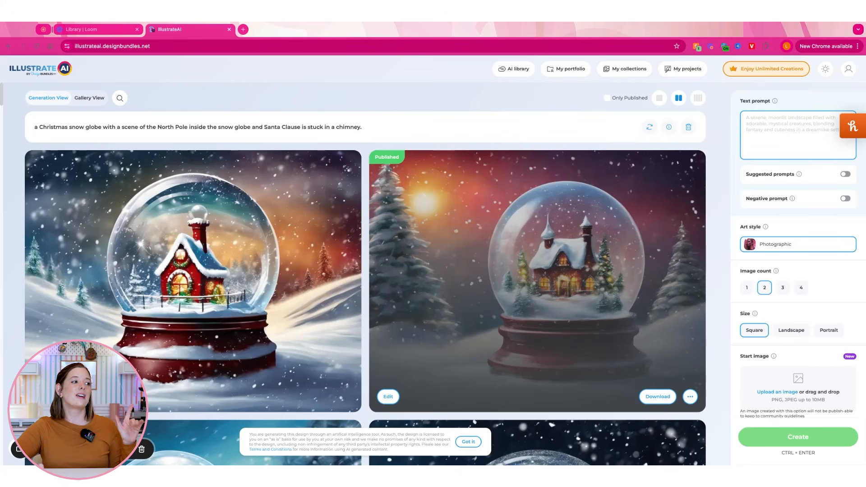
scroll(365, 274, down, 2)
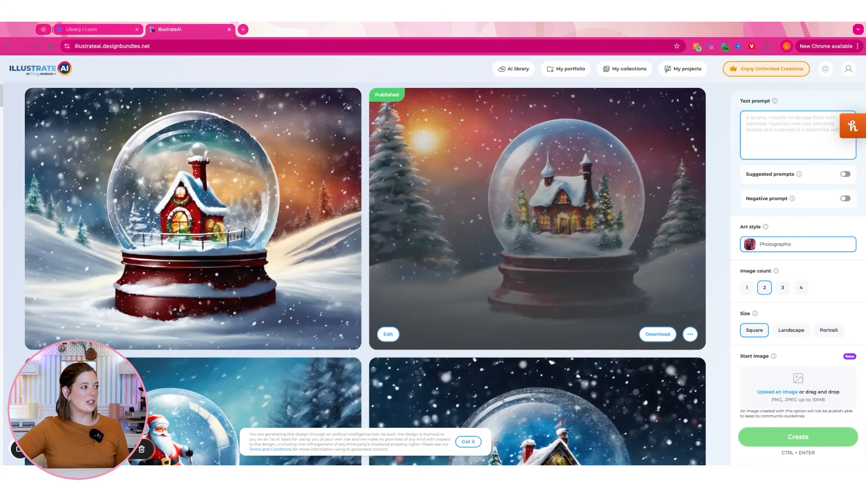
scroll(366, 273, up, 2)
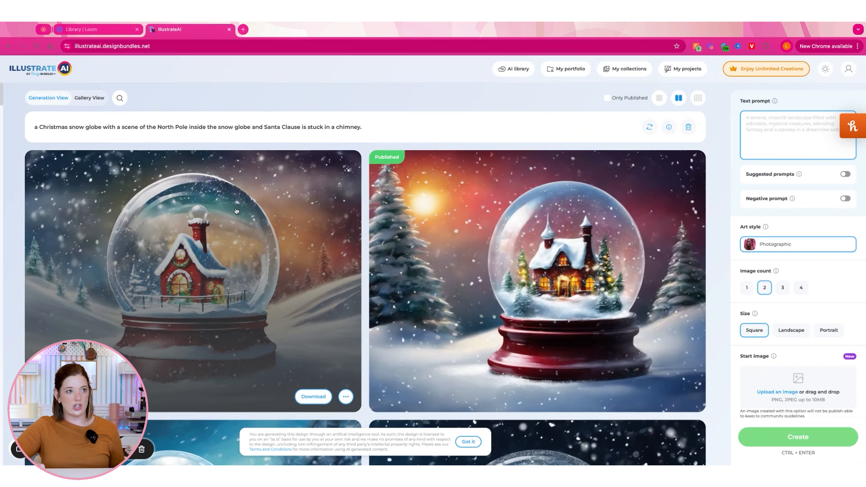
scroll(236, 211, down, 20)
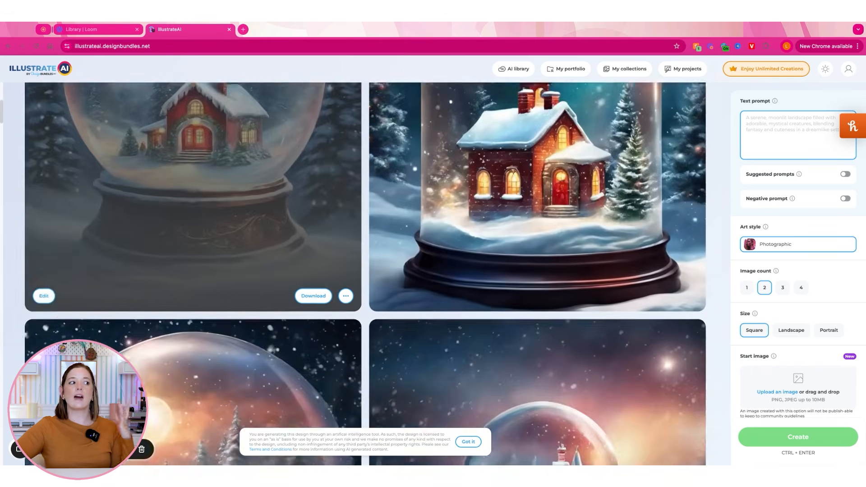
scroll(365, 273, down, 10)
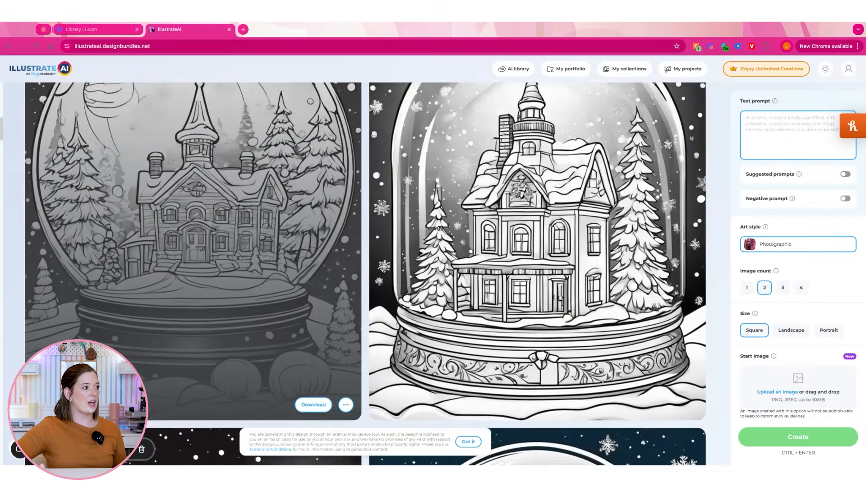
scroll(194, 158, down, 15)
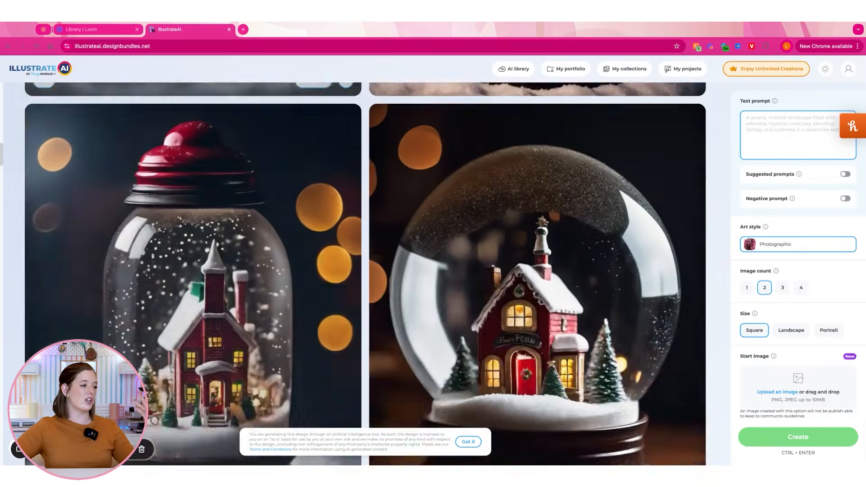
scroll(365, 273, down, 10)
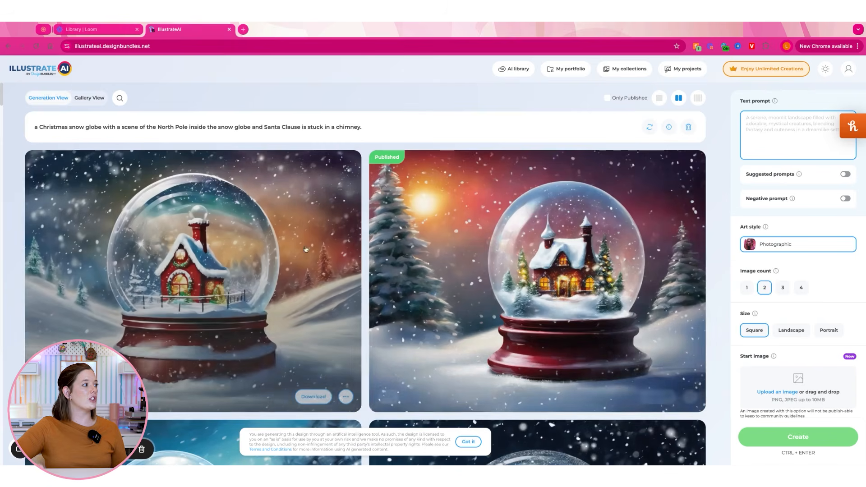
Step: Compare the one-column and four-column layouts and leave the generations displayed in four columns
click(697, 98)
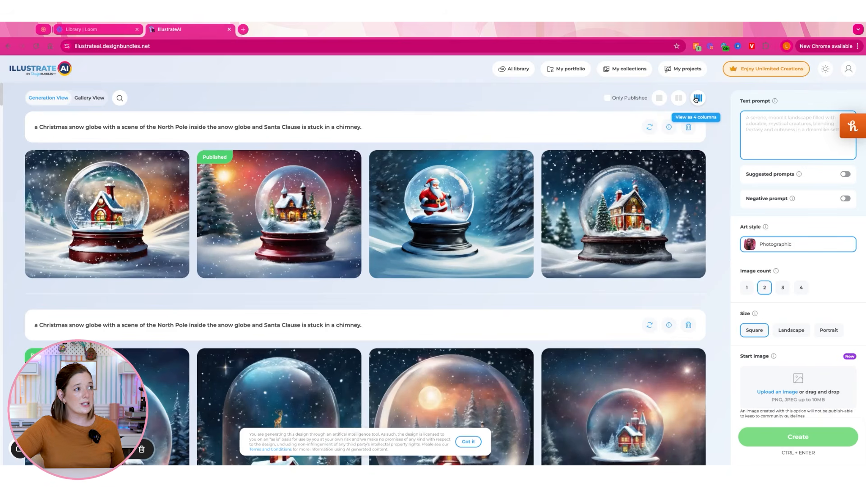
click(658, 98)
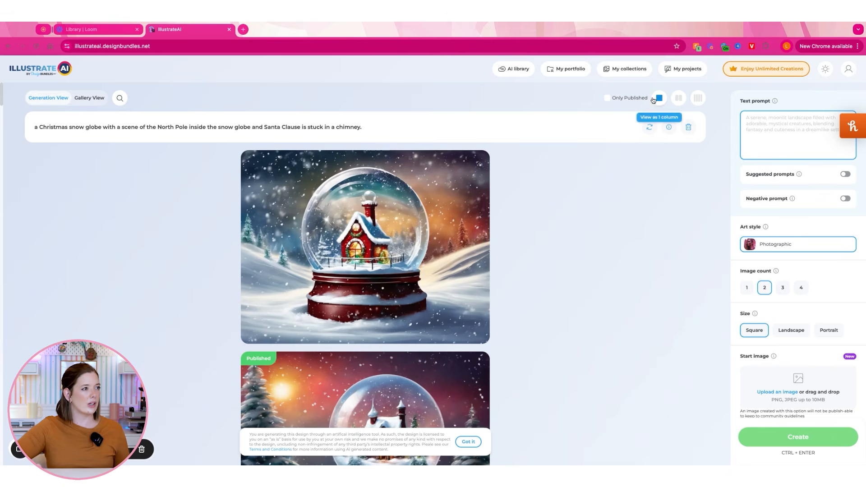
click(699, 98)
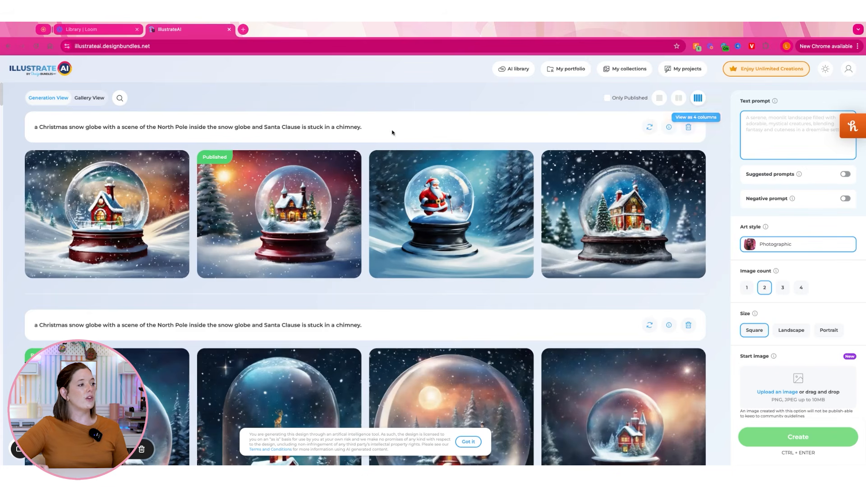
Step: Compare Gallery View with Generation View, look through the snow globe images in the gallery, and return to Generation View
click(49, 102)
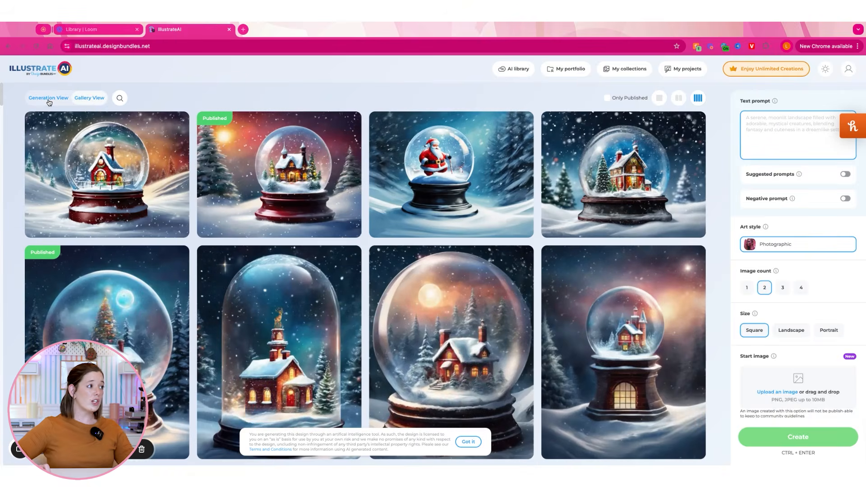
click(49, 103)
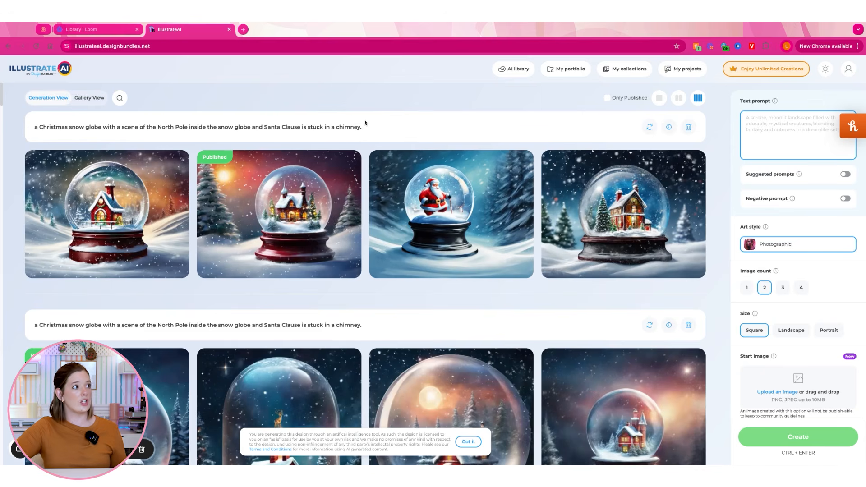
click(85, 100)
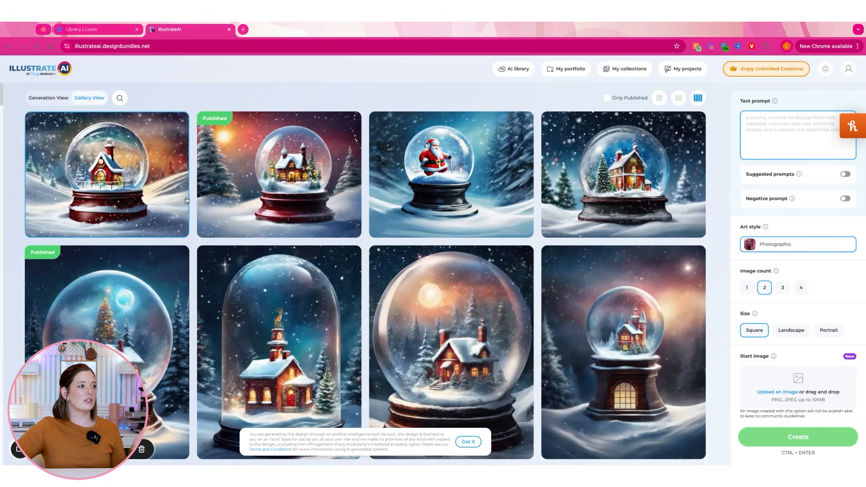
scroll(185, 200, down, 15)
scroll(185, 198, up, 15)
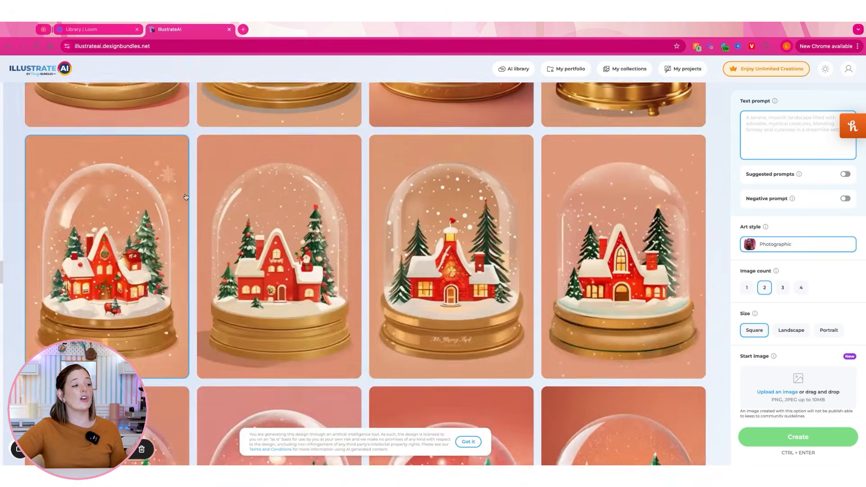
scroll(188, 197, down, 15)
scroll(187, 197, down, 10)
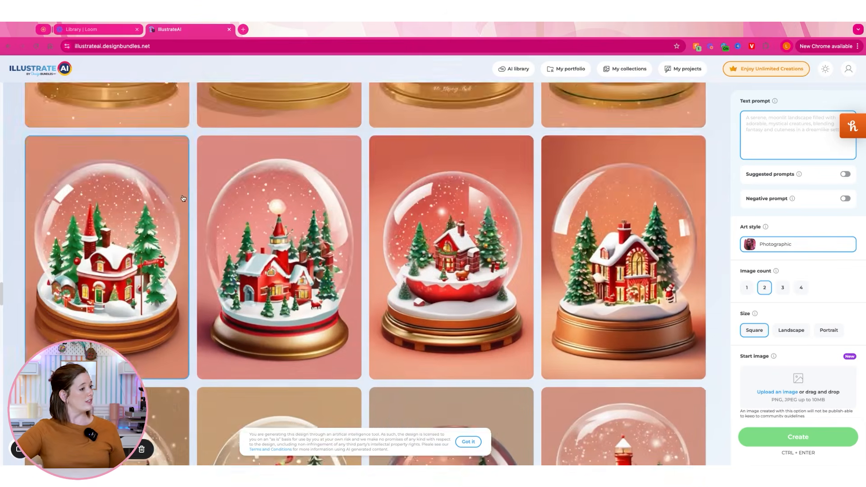
scroll(187, 198, up, 20)
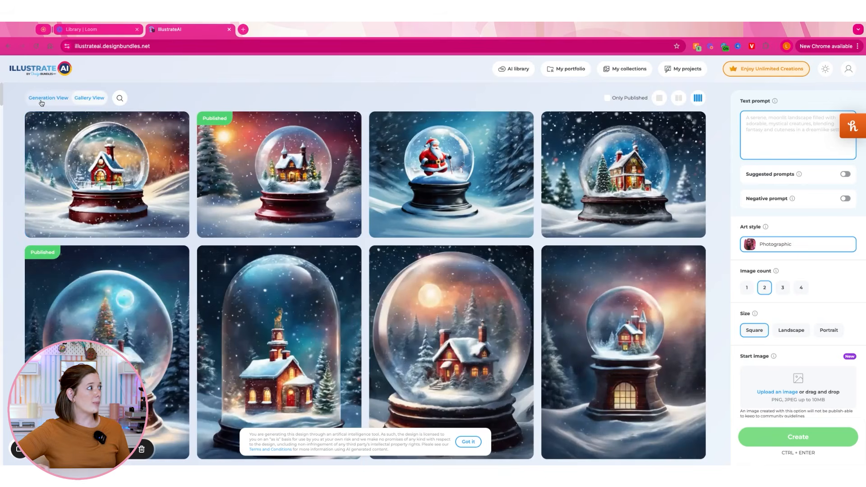
click(41, 100)
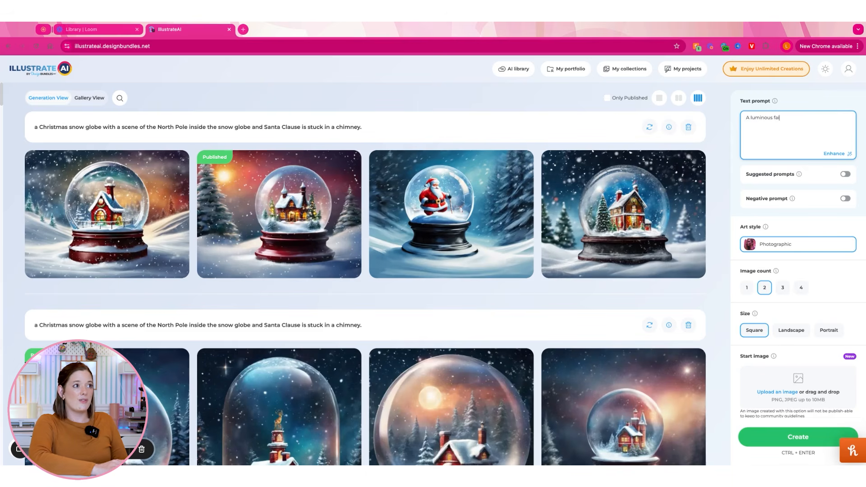
Step: Extend the prompt to "A luminous fairy garden with lots of color. It is lit up at night and it is fall, so there are pumpkins everywhere"
text(with l)
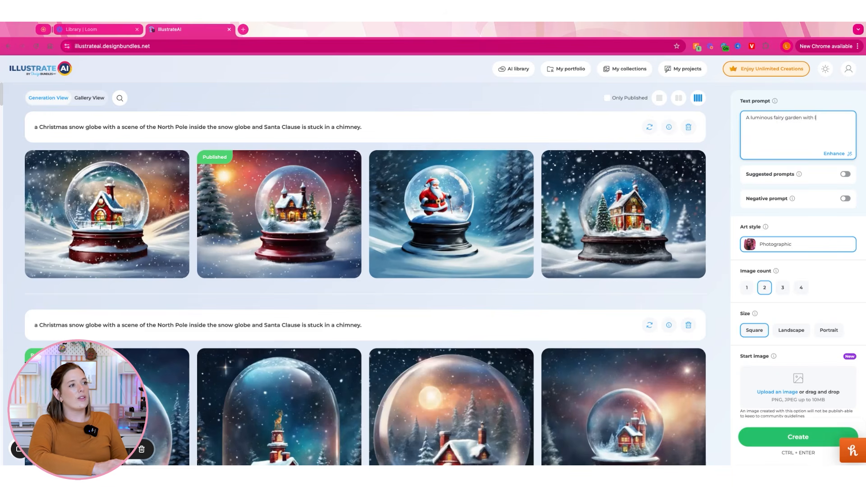
text(ots of color. It is lit up at night)
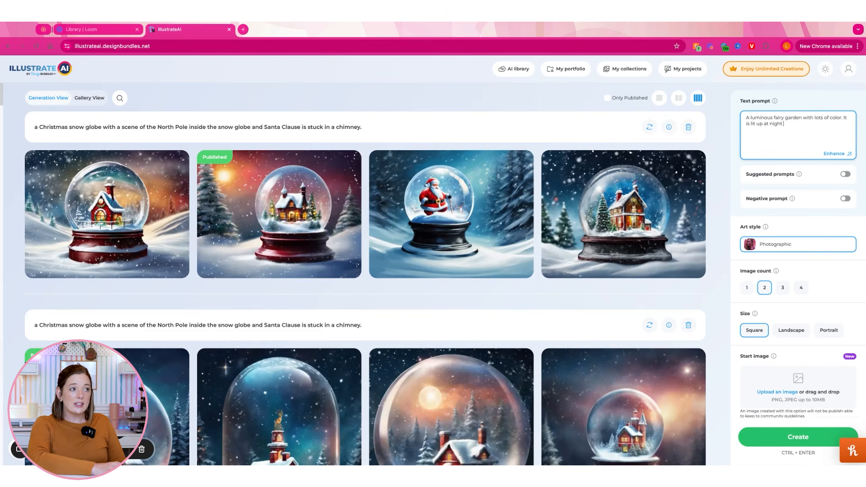
text( and it is fall, so there are pu)
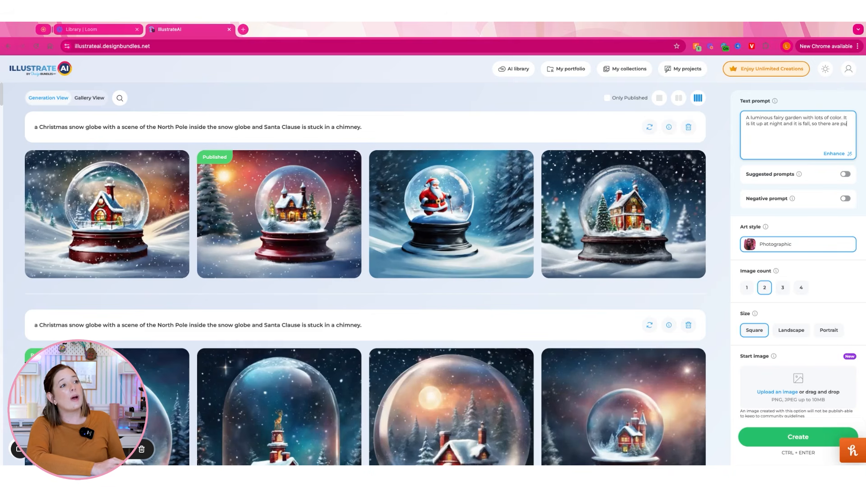
text(mpkins everywher)
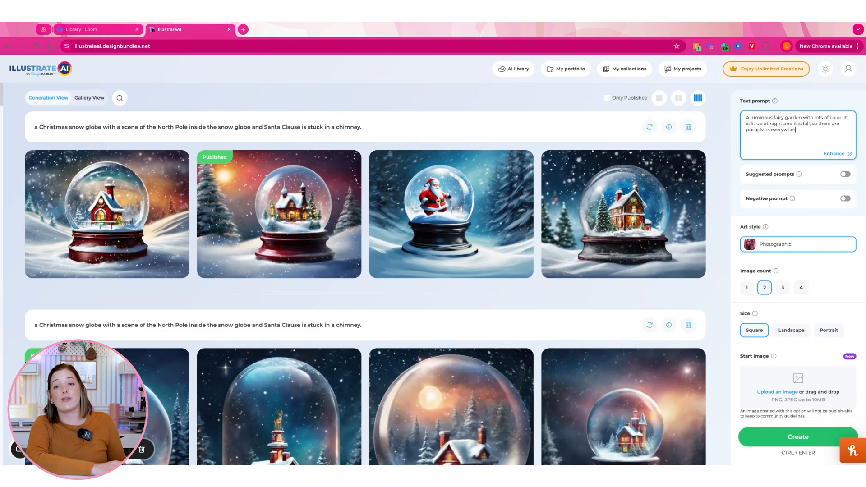
Step: Add "One pumpkin, in the center of the image, is actually a house for fairies." to the text prompt and enhance the prompt
text(e. One pumpk)
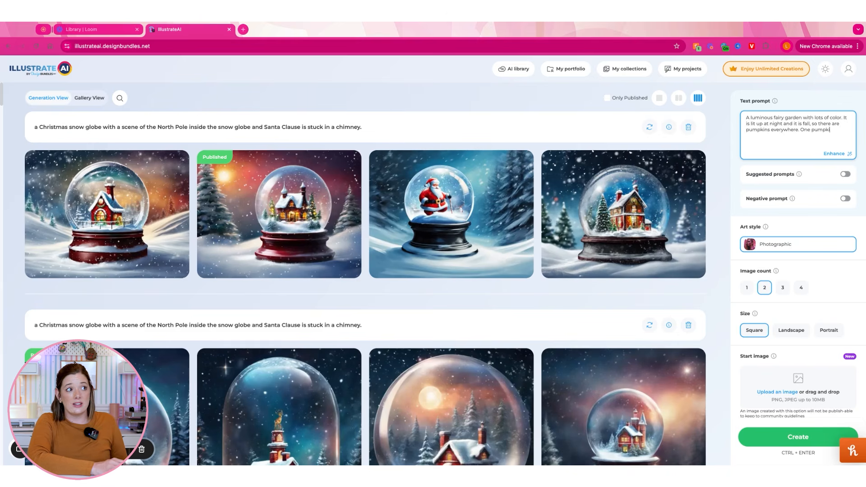
text(in, in th)
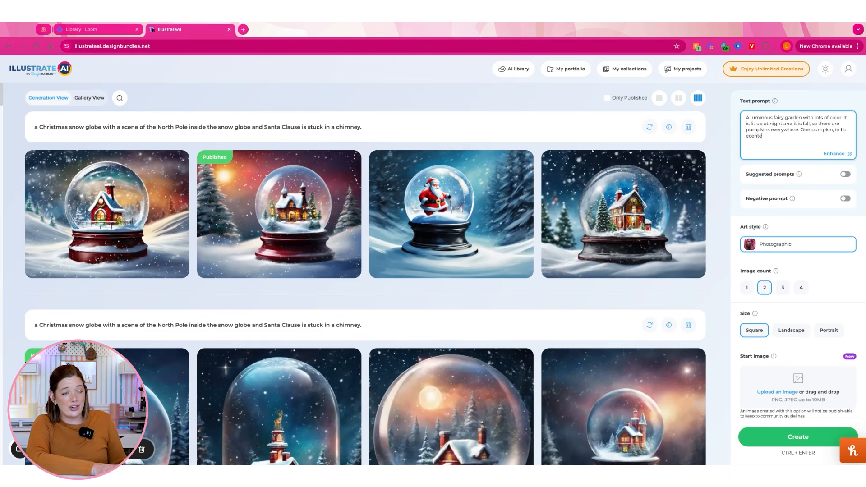
text(e center of th)
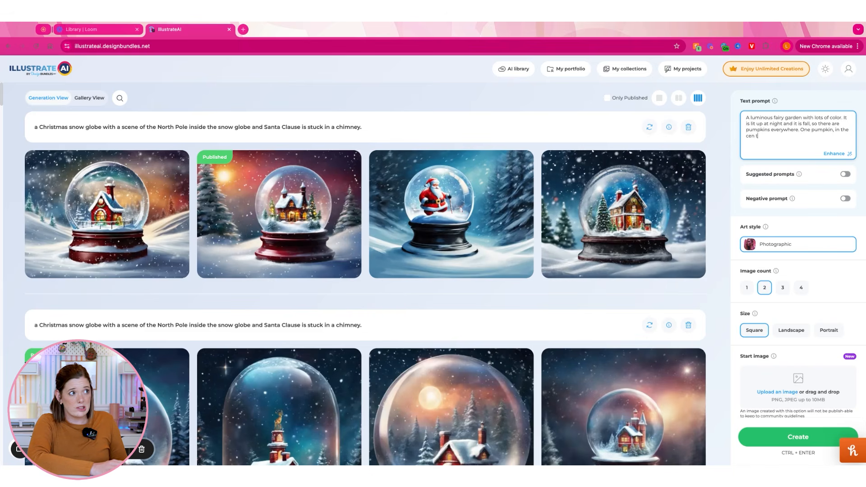
text(e image, is actually a house for fairies.)
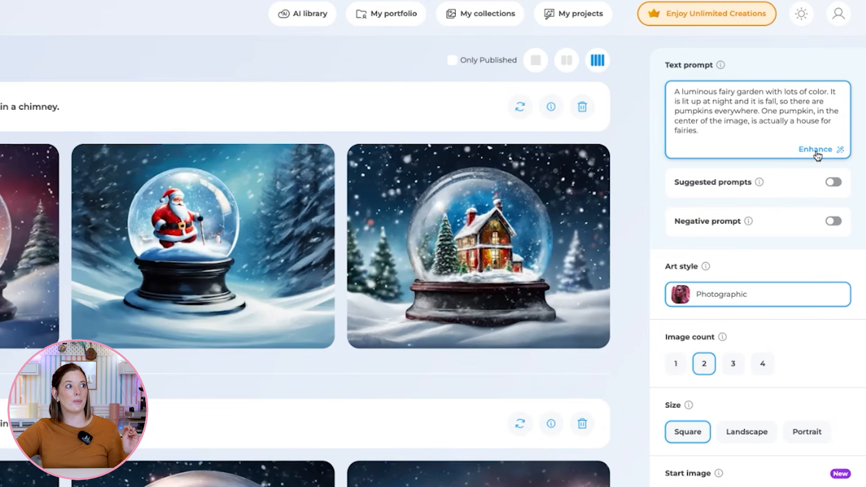
key(super+a)
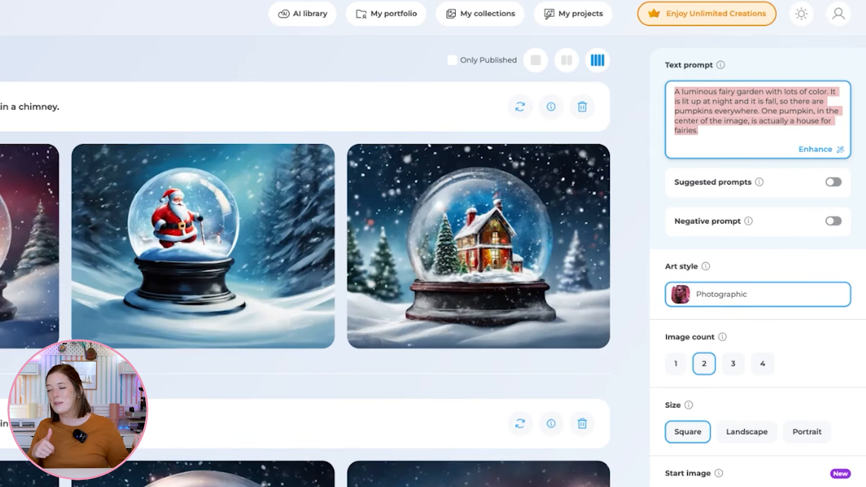
click(832, 153)
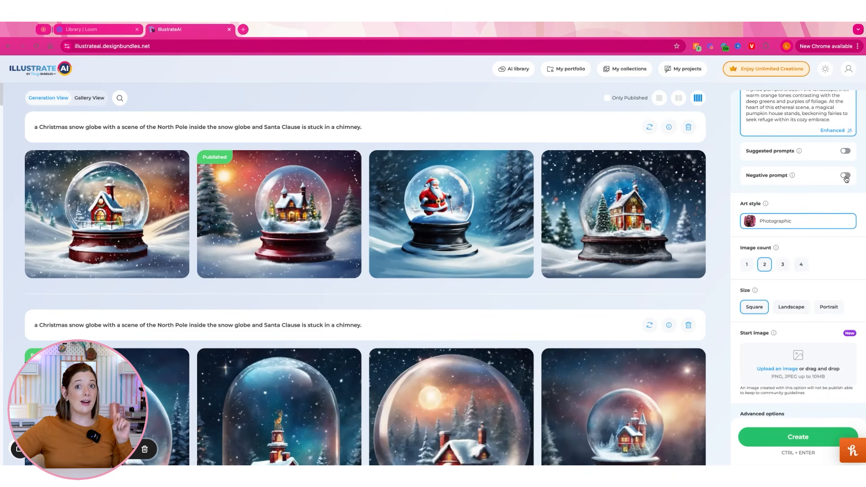
Step: Try a negative prompt reading "Don't include fairies" and turn the negative prompt back off
click(844, 176)
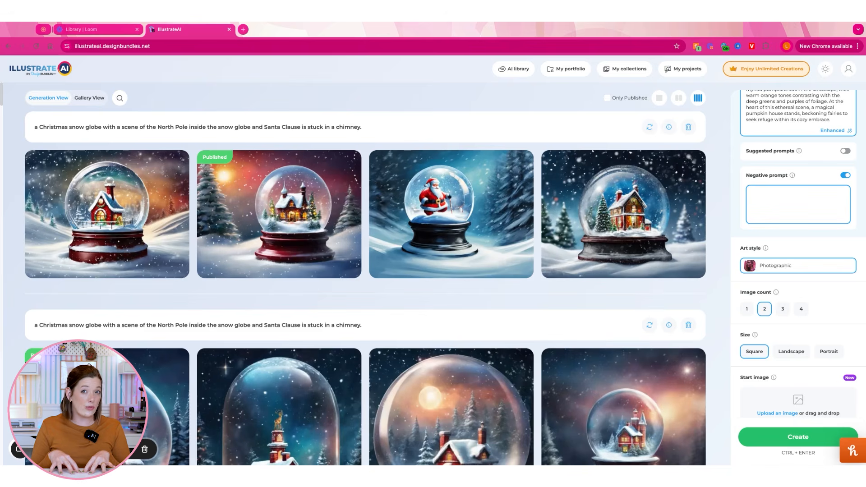
click(826, 213)
text(Don)
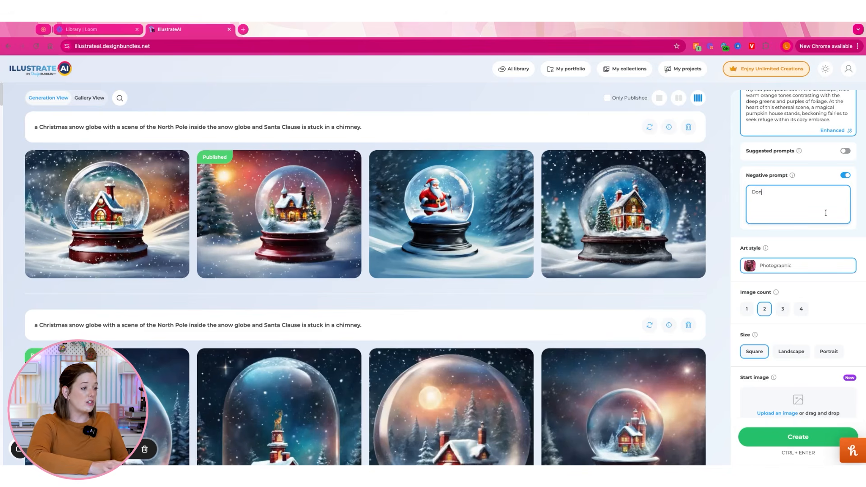
text('t include fairies)
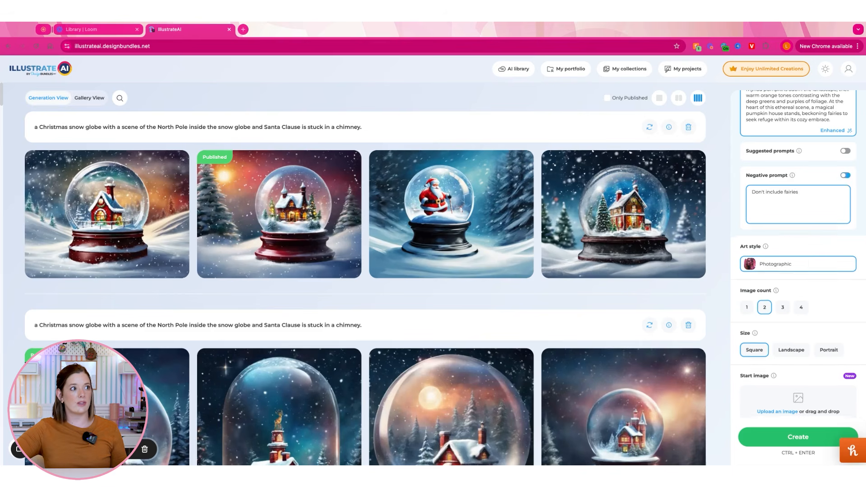
click(845, 175)
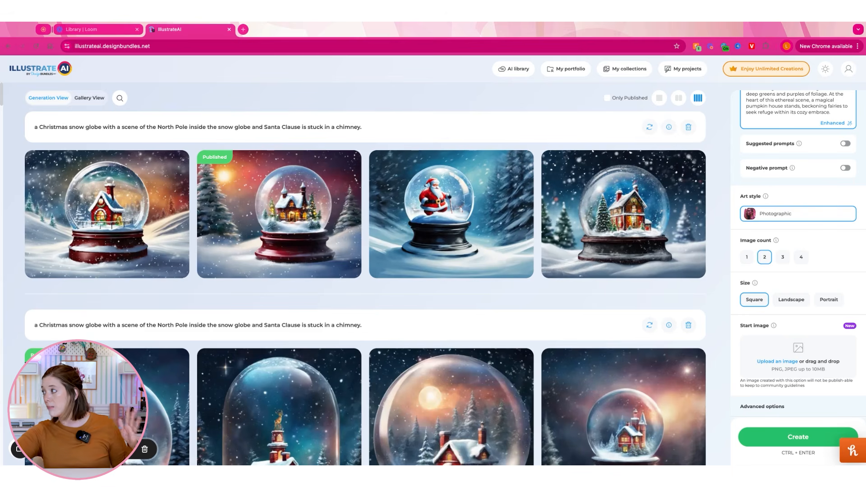
Step: Browse the available art styles and set the art style to Cinematic
click(815, 214)
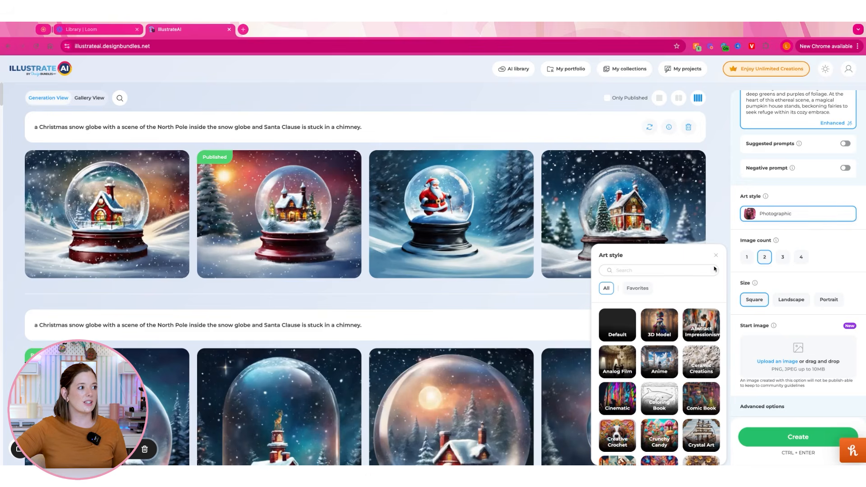
click(798, 221)
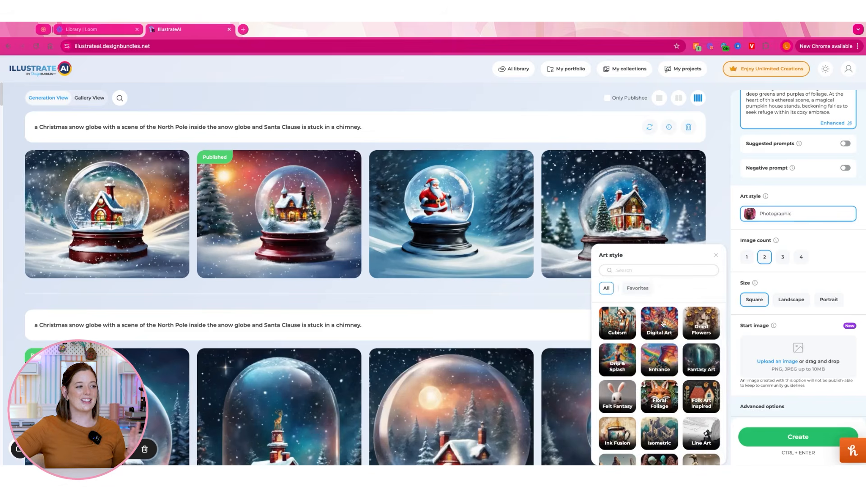
scroll(664, 329, down, 1)
scroll(665, 330, down, 3)
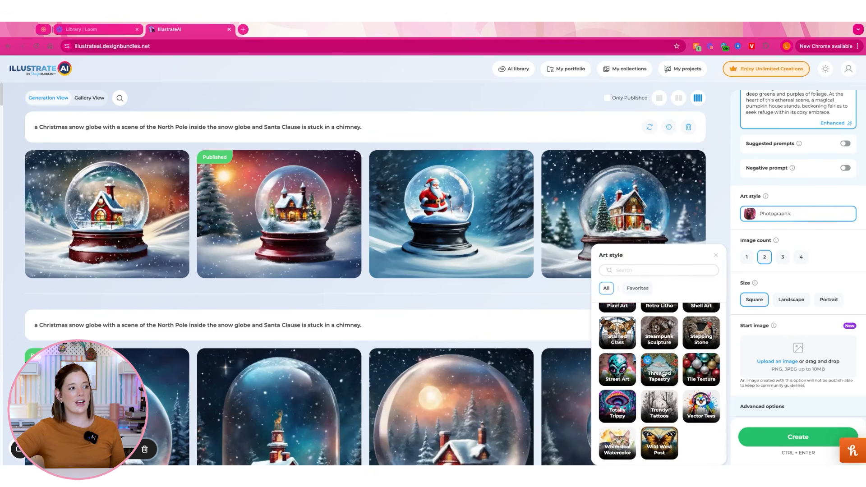
scroll(664, 375, up, 5)
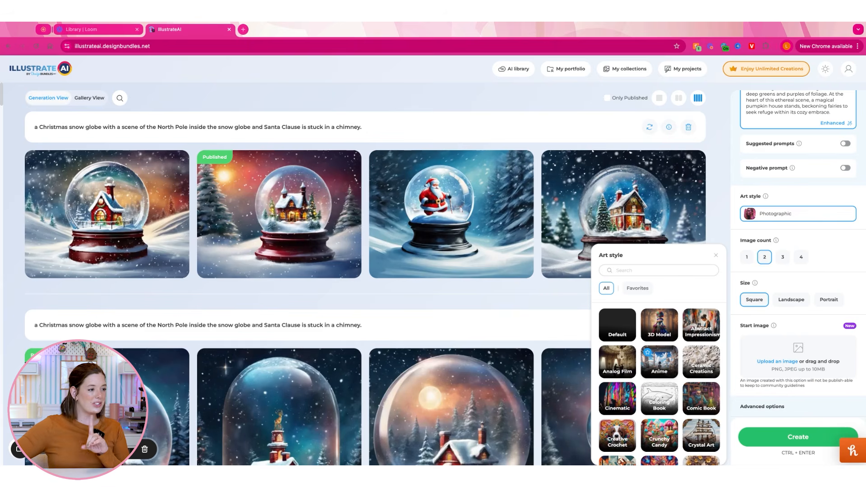
scroll(685, 361, down, 1)
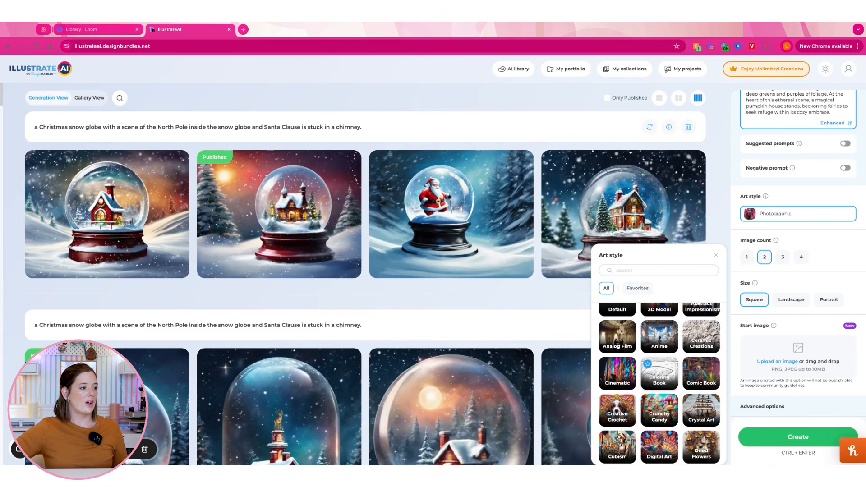
scroll(665, 379, down, 2)
scroll(665, 379, up, 3)
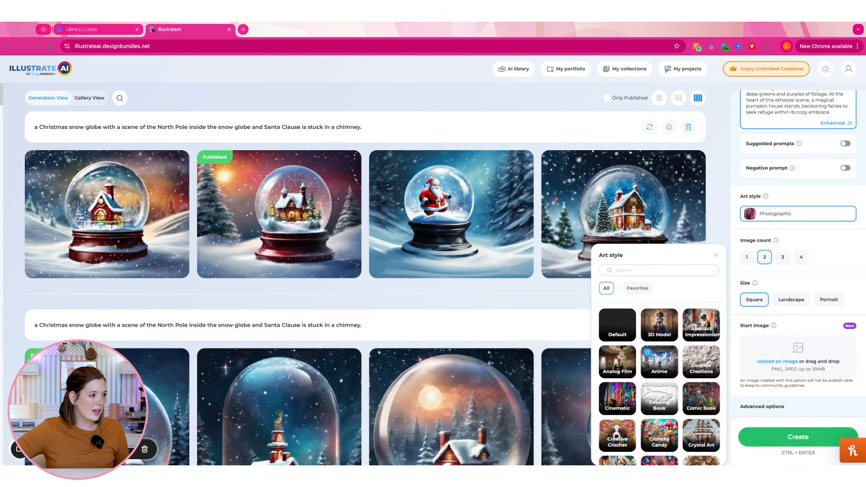
click(616, 398)
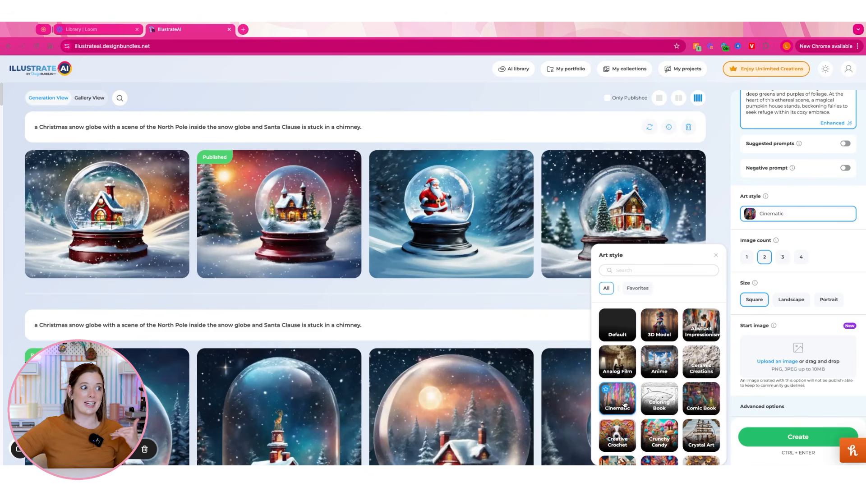
click(715, 256)
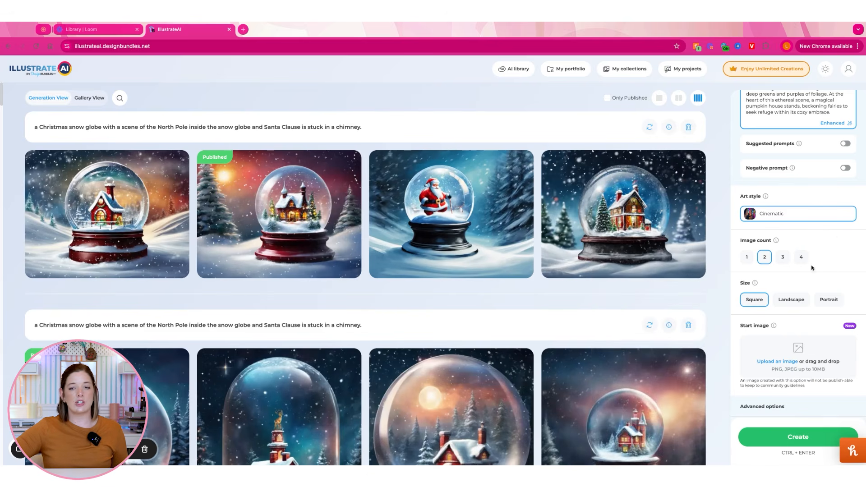
Step: Set the image count to 4 and the image size to Landscape
click(782, 257)
click(802, 257)
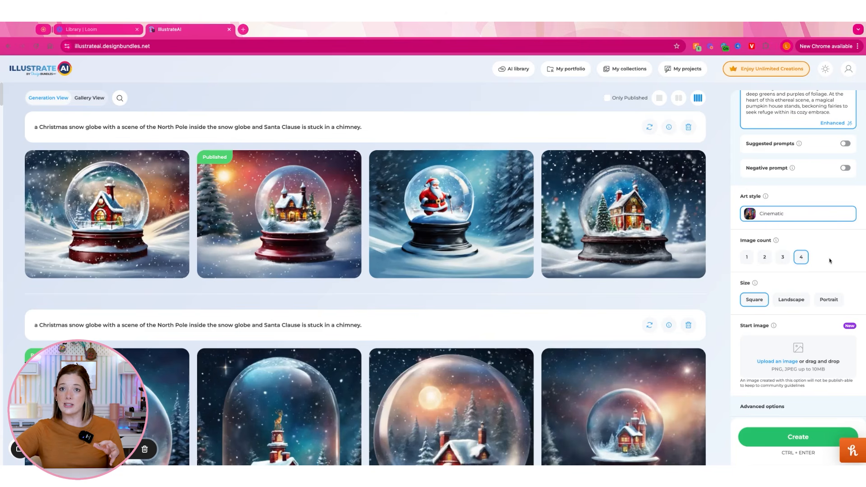
click(750, 259)
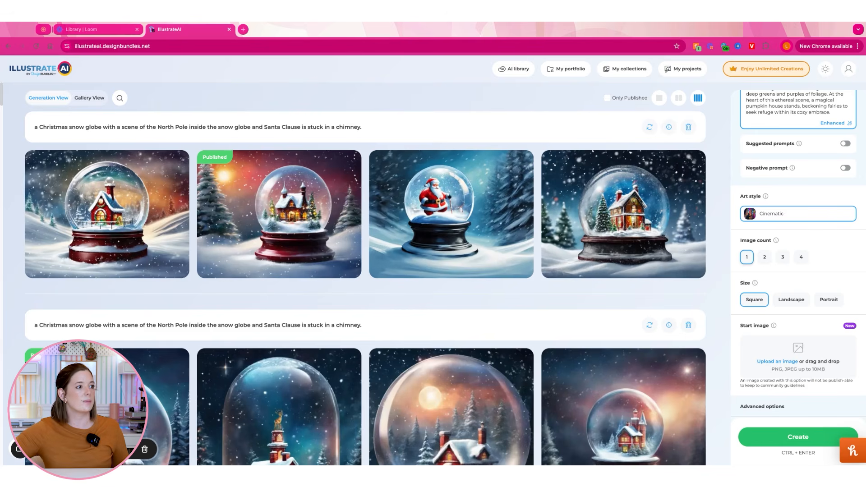
click(802, 257)
scroll(799, 280, down, 1)
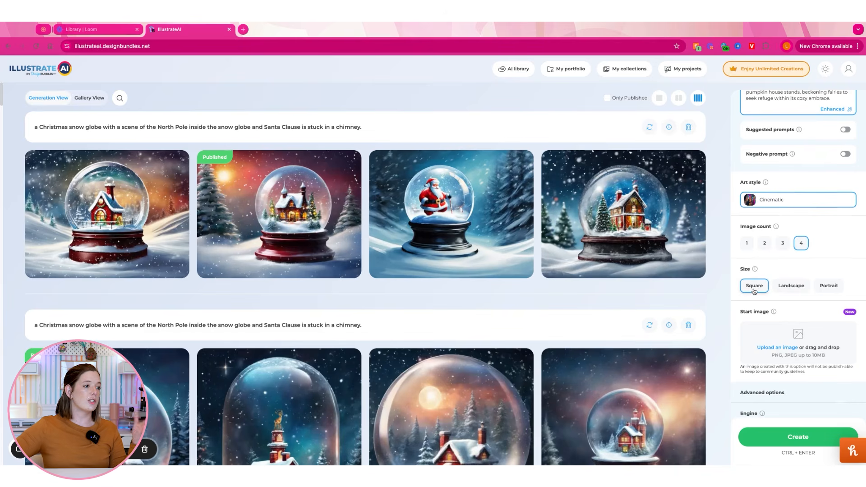
click(790, 287)
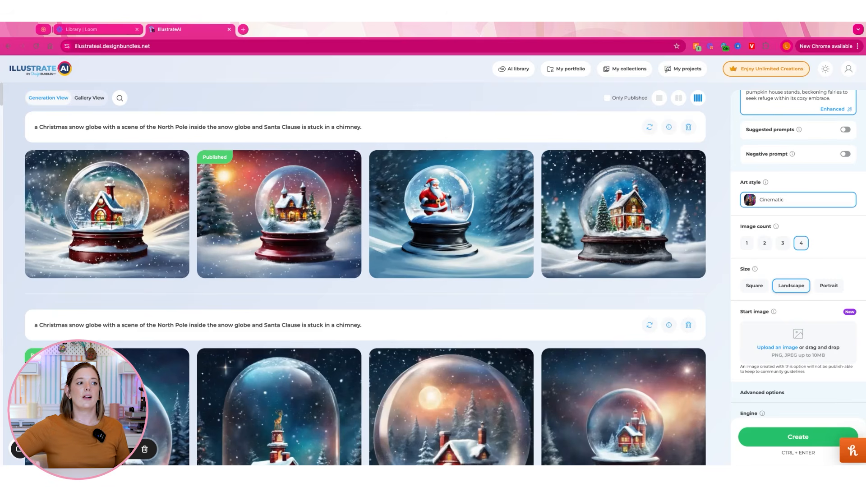
Step: Upload the Christmas ornament DIYs thumbnail as the start image and set its Image Strength to 100%
scroll(797, 289, down, 5)
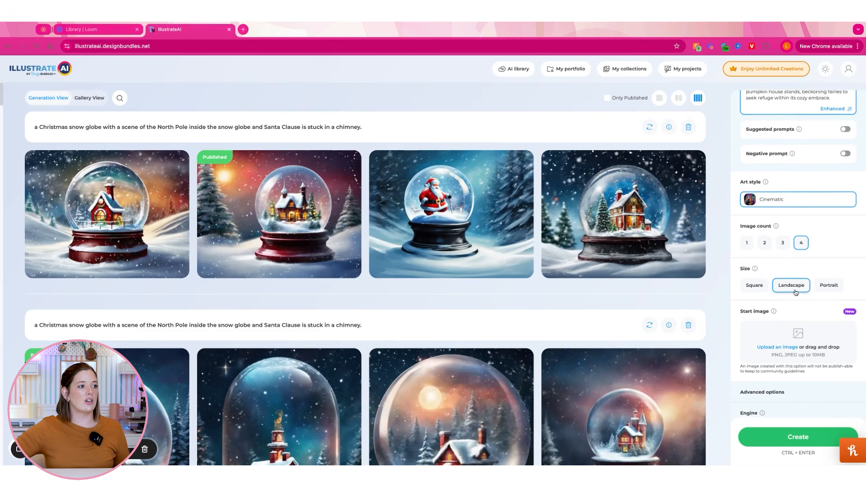
scroll(806, 295, down, 4)
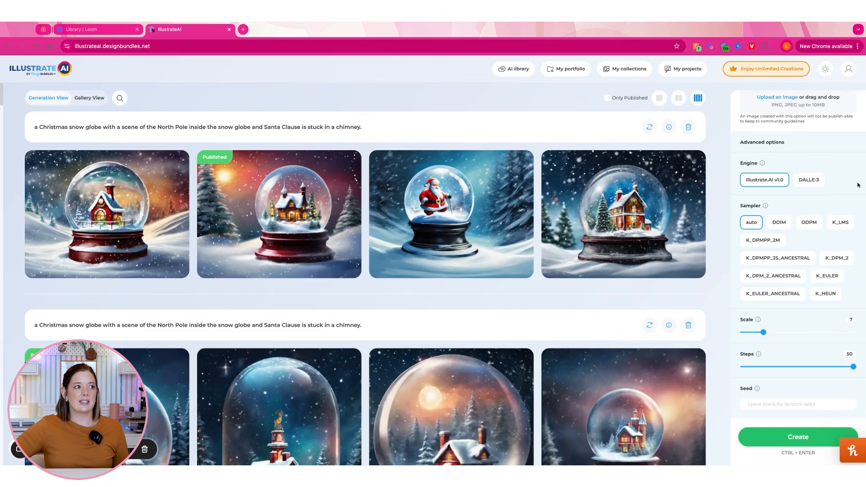
scroll(785, 280, up, 4)
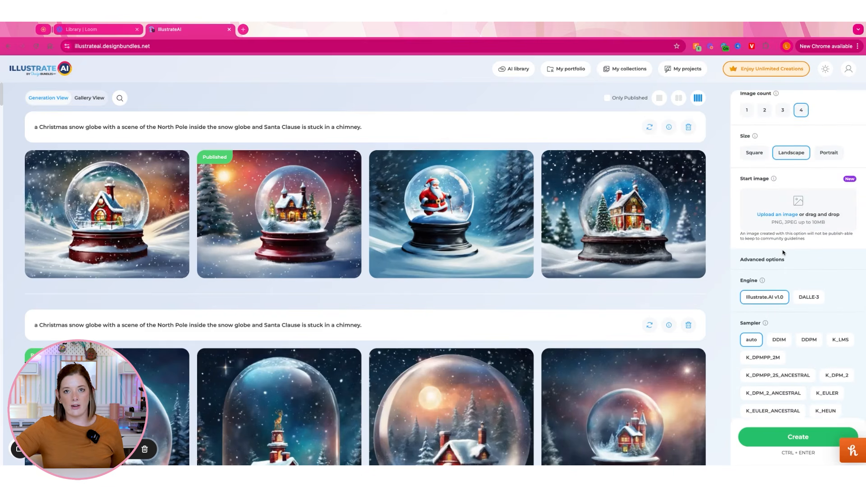
scroll(783, 253, up, 1)
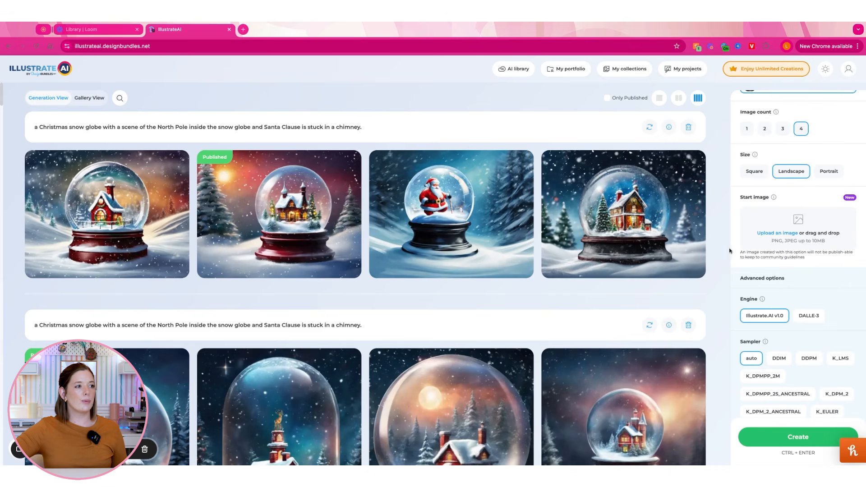
scroll(819, 237, up, 2)
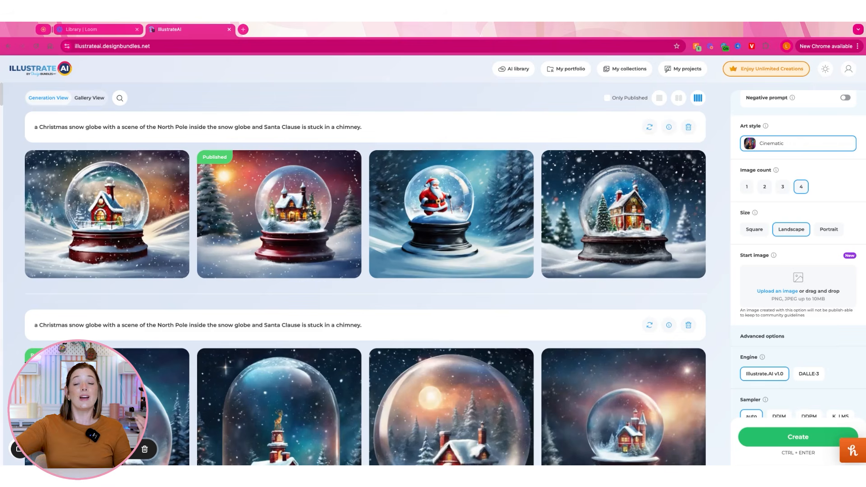
click(790, 292)
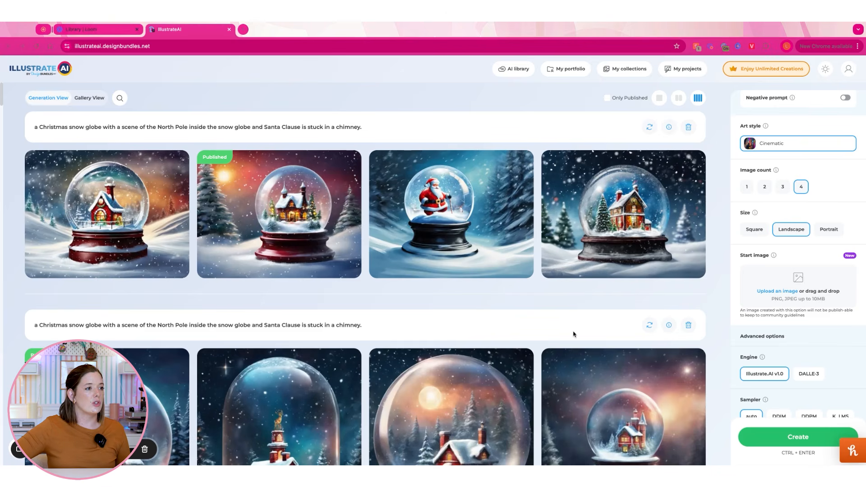
click(574, 335)
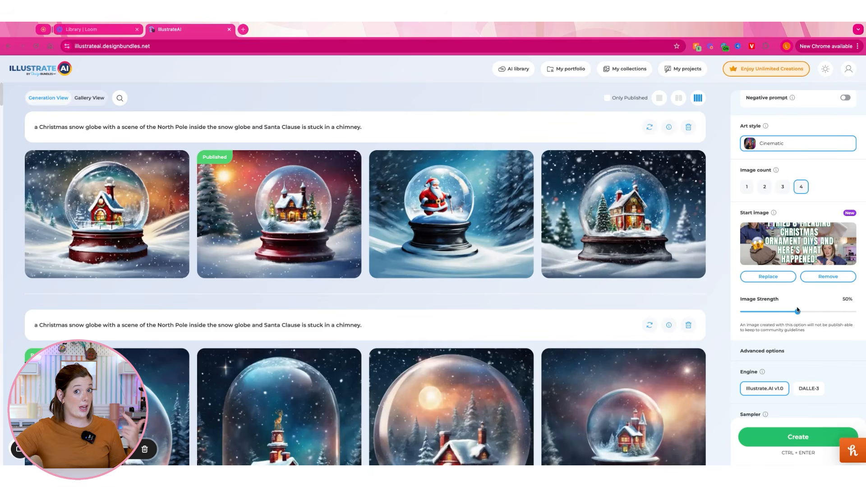
drag(798, 311, 837, 312)
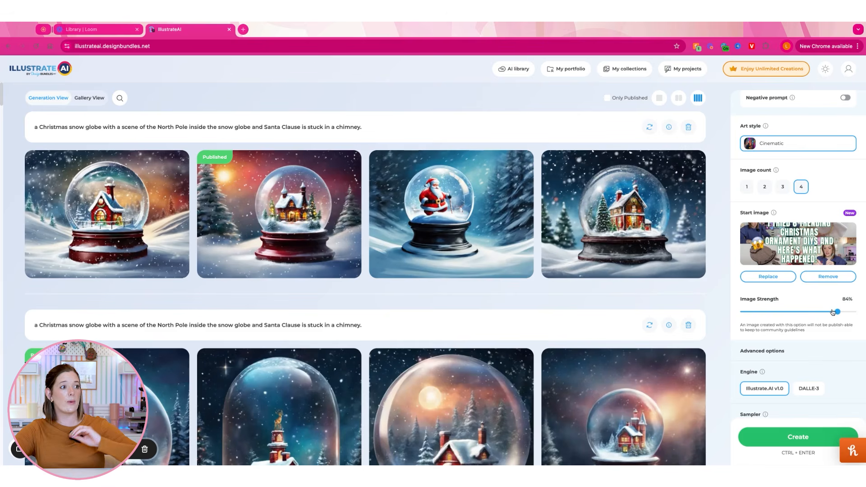
drag(833, 312, 865, 308)
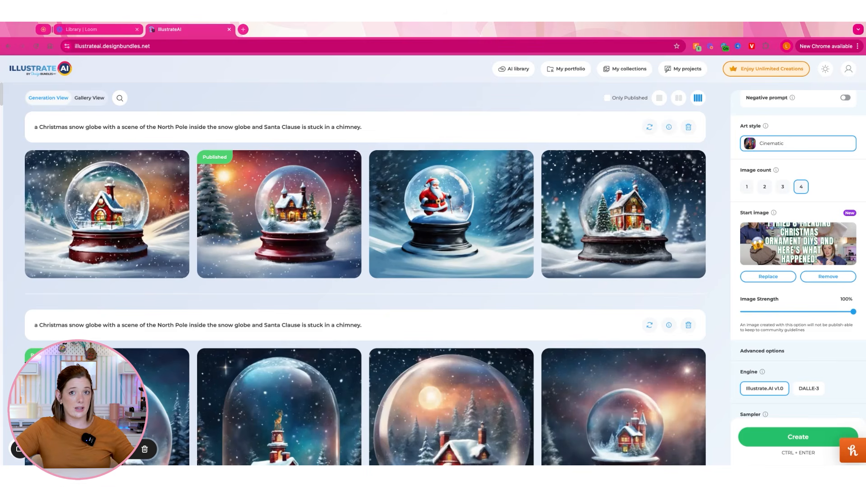
Step: Lower the start image's Image Strength to 10% and remove the start image
drag(853, 312, 751, 312)
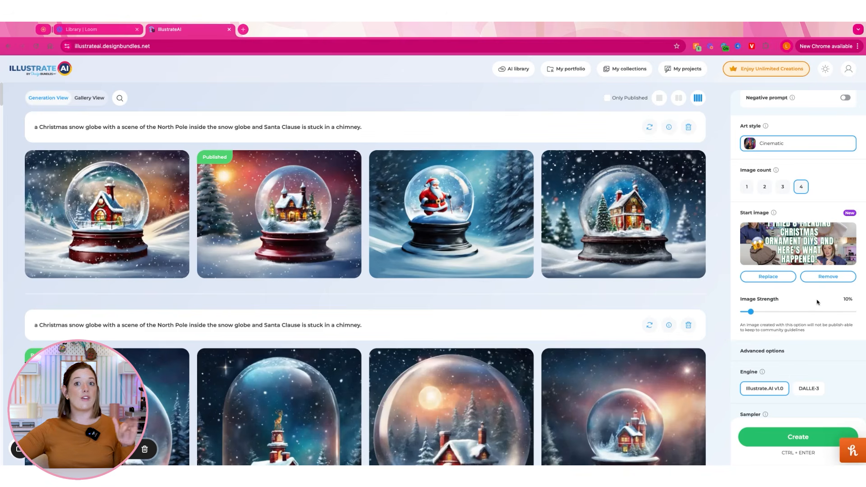
click(820, 278)
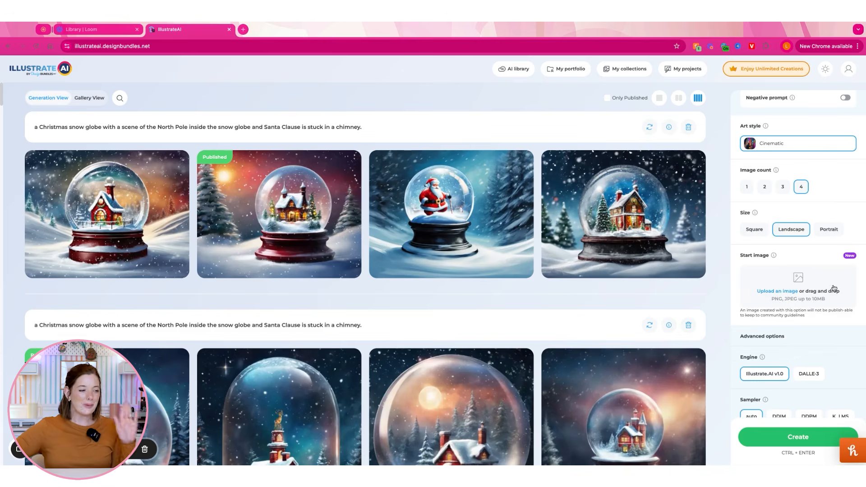
Step: Read the Scale explanation in the advanced options and set the Scale to 18
scroll(832, 284, down, 3)
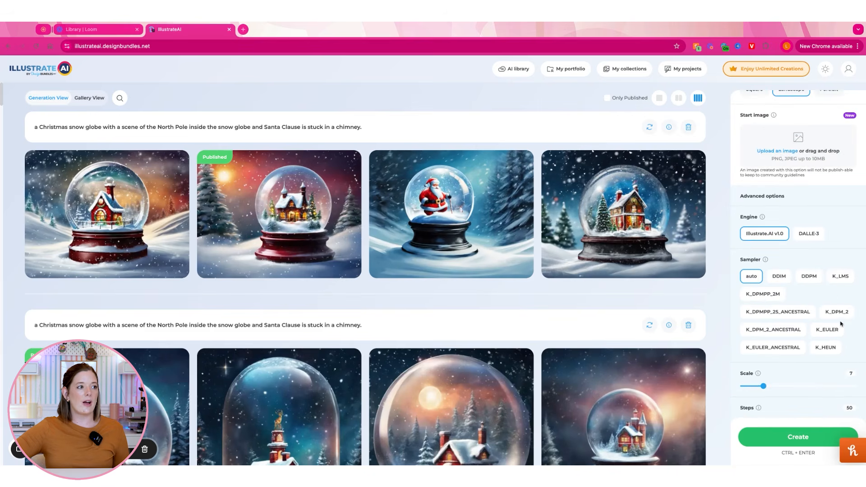
scroll(833, 326, down, 1)
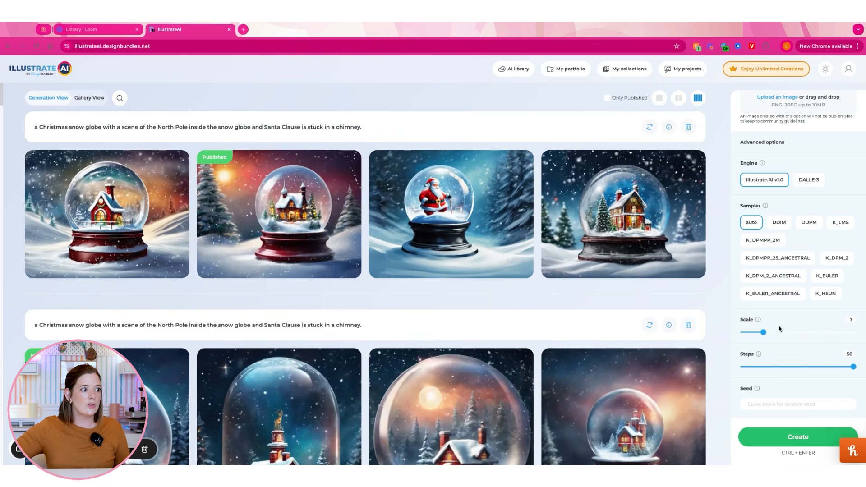
mouse_move(759, 321)
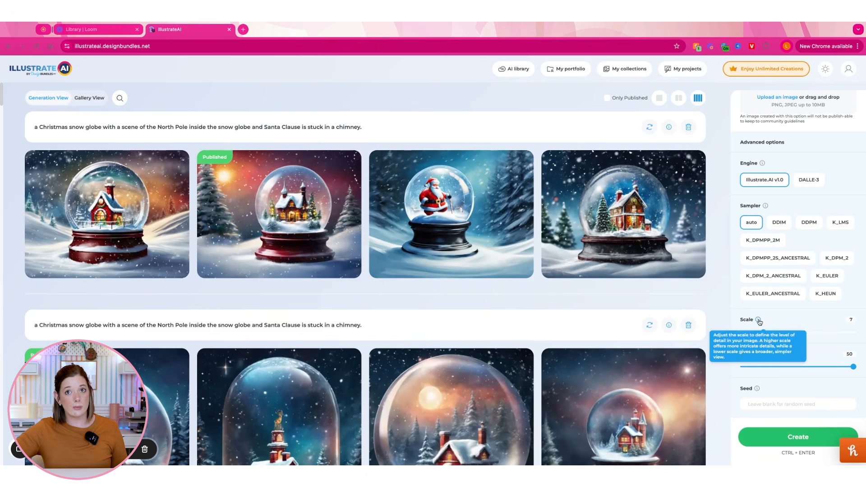
mouse_move(759, 355)
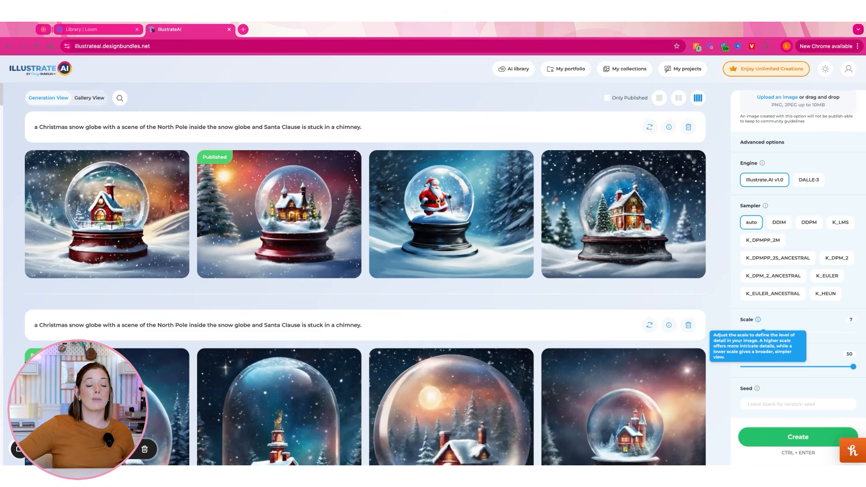
drag(764, 333, 793, 333)
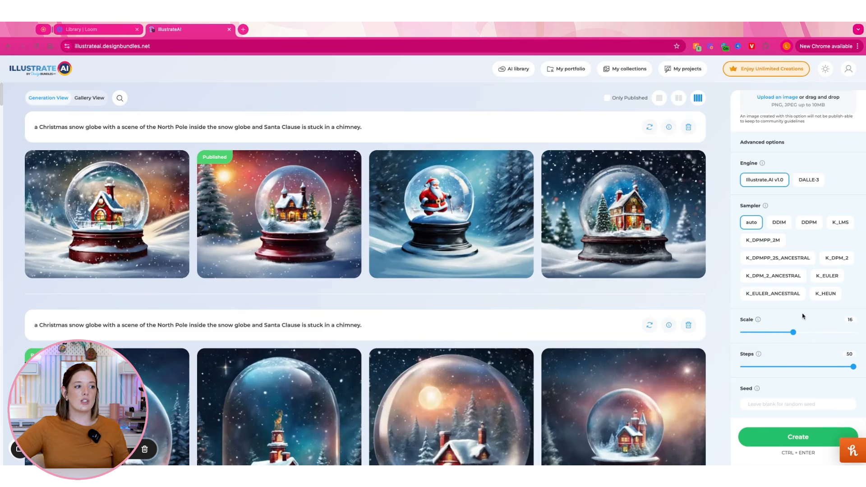
drag(795, 335, 800, 332)
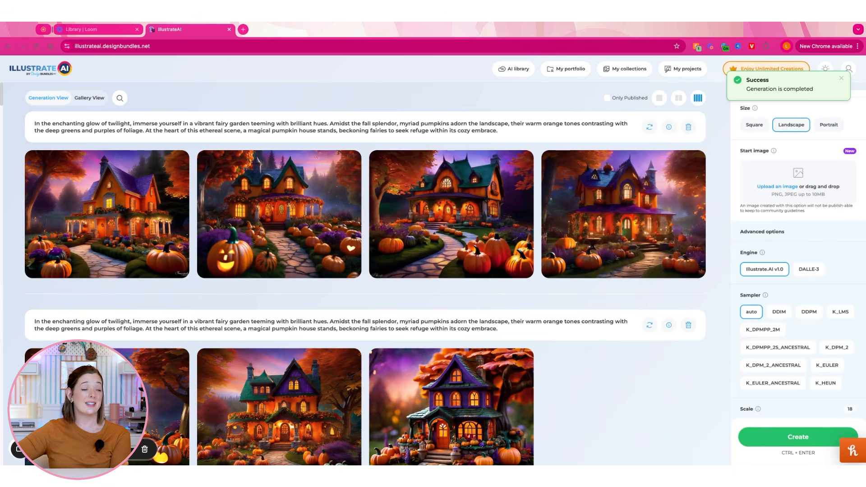
Step: View the second image of the newest generation at full size and close the preview
click(262, 197)
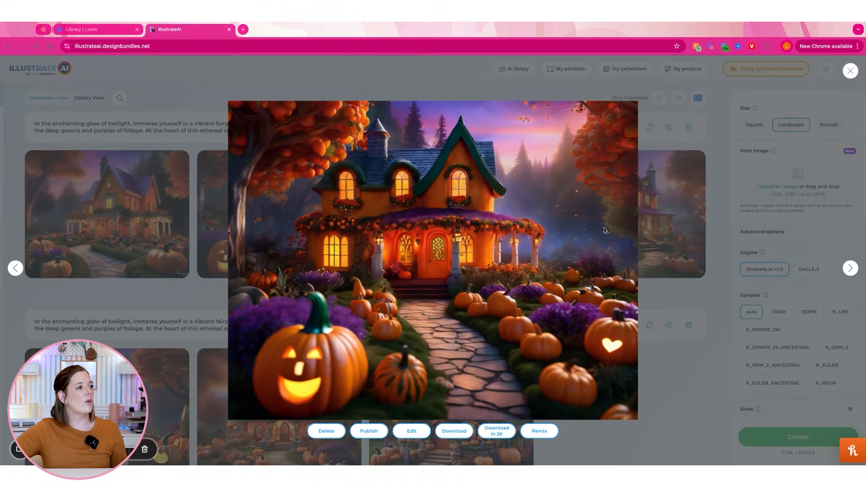
click(719, 222)
Step: Change the prompt's pumpkin house wording to "a magical house that is shaped like a pumpkin stands,"
scroll(806, 133, up, 5)
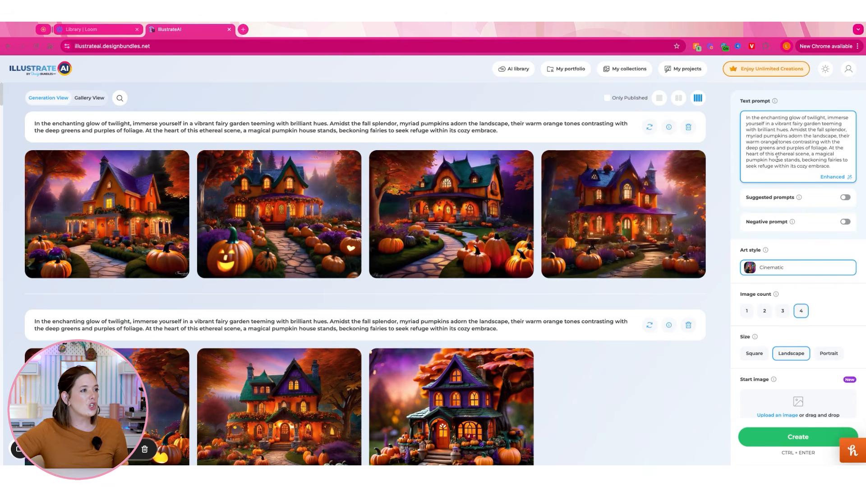
drag(799, 160, 748, 160)
text(house that is shaped like a pumpkin)
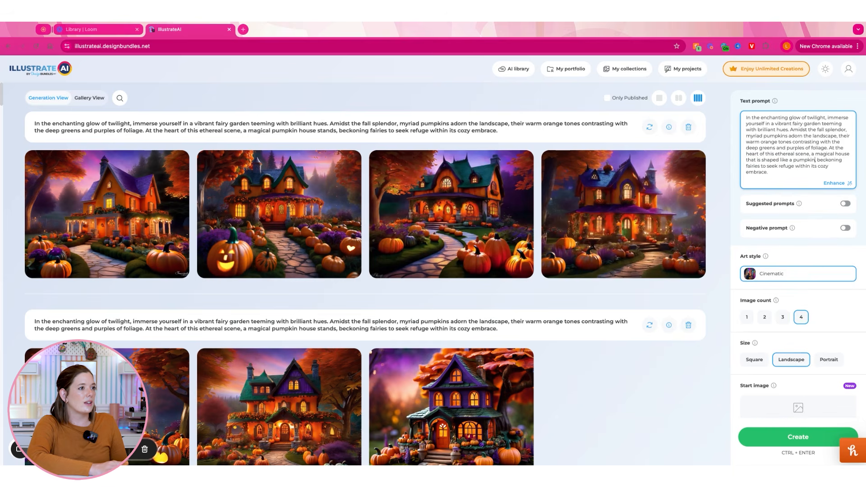
text( stands,)
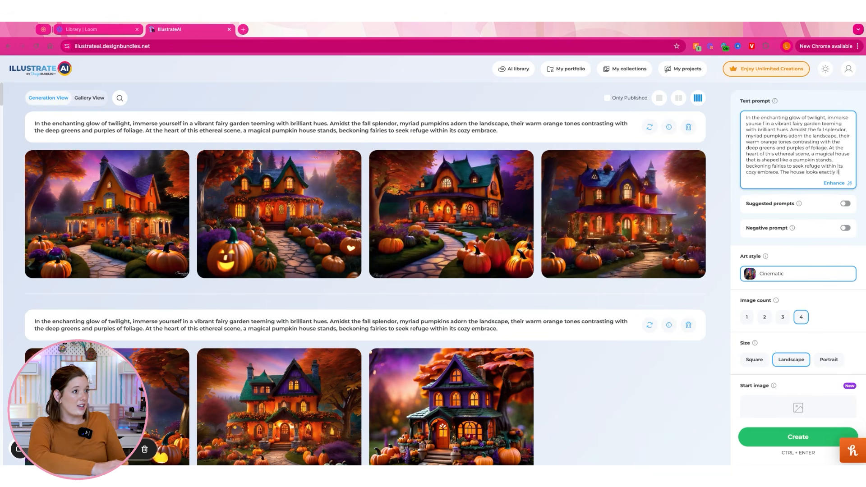
Step: End the prompt with "The house looks exactly like a pumpkin, but with doors and windows and a lot of foliage." and generate the images
text(pumpk)
text(in, but with doros and win)
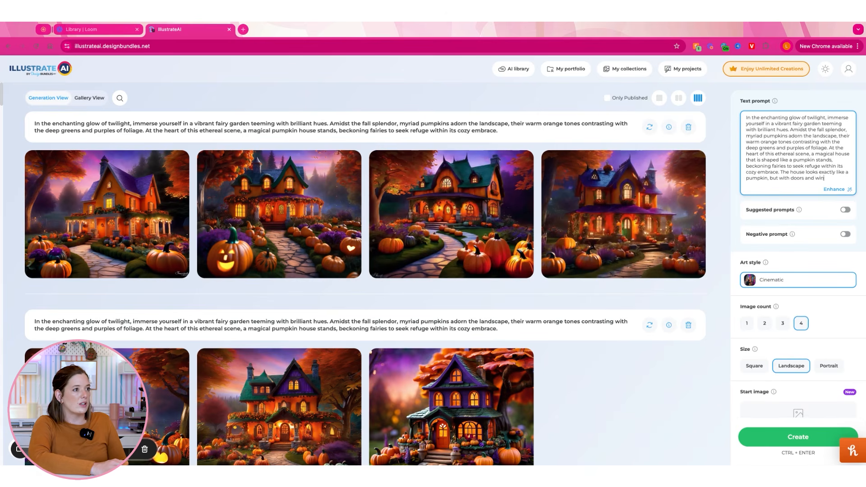
text( and a lot of foliage)
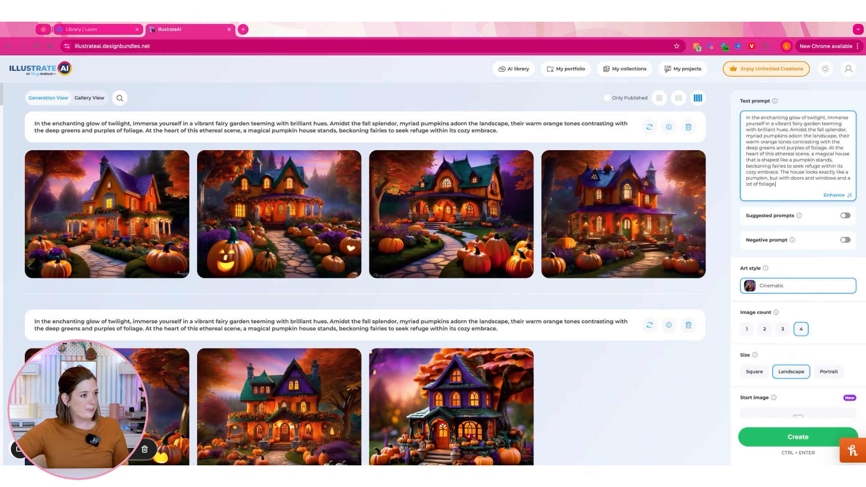
click(792, 439)
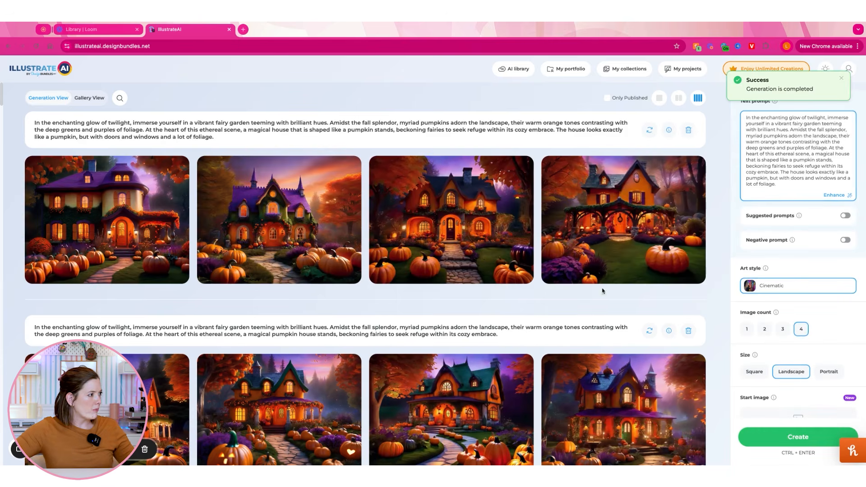
Step: Inspect the second pumpkin-shaped house result at full size and close the preview
click(275, 210)
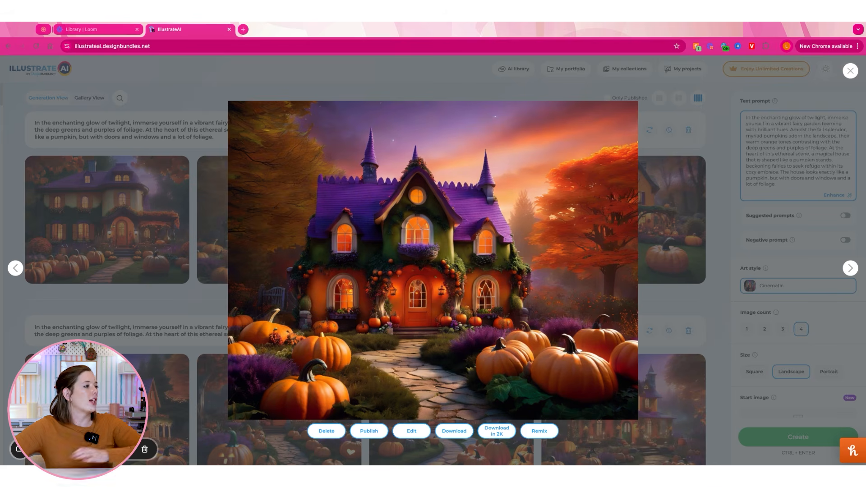
click(670, 155)
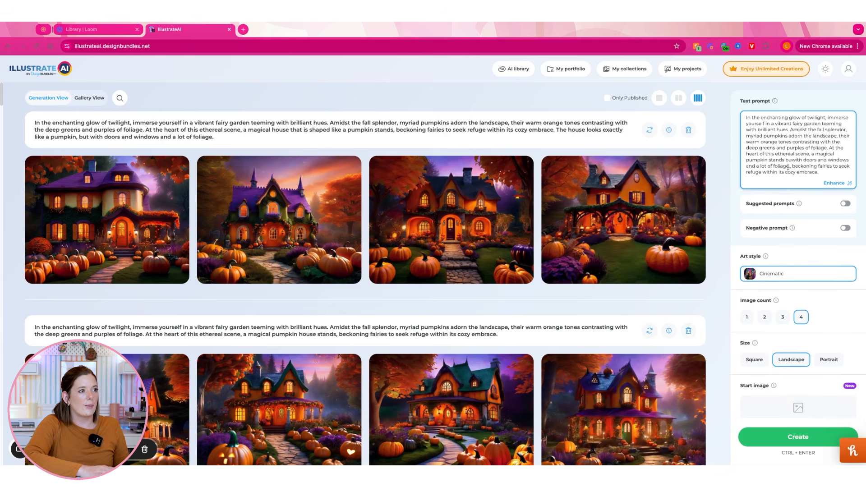
Step: Reword the prompt to "a magical pumpkin stands with doors and windows and a lot of foliage on the outside of it," and generate the images
key(BackSpace)
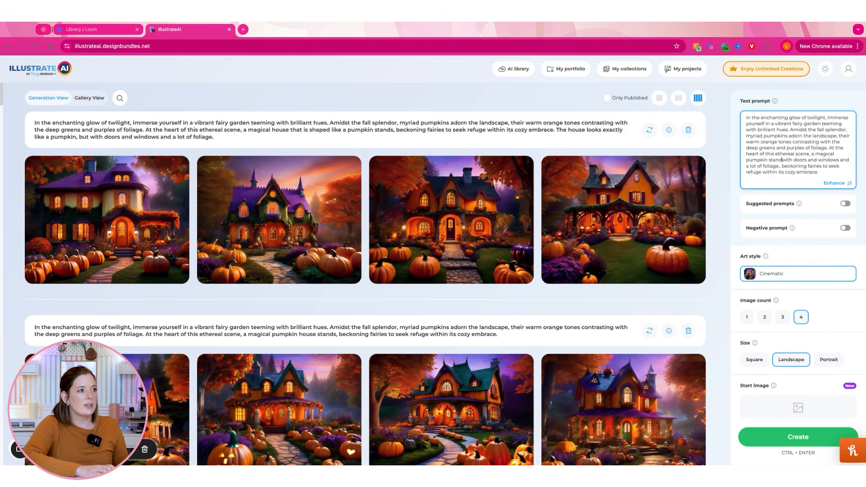
text(s)
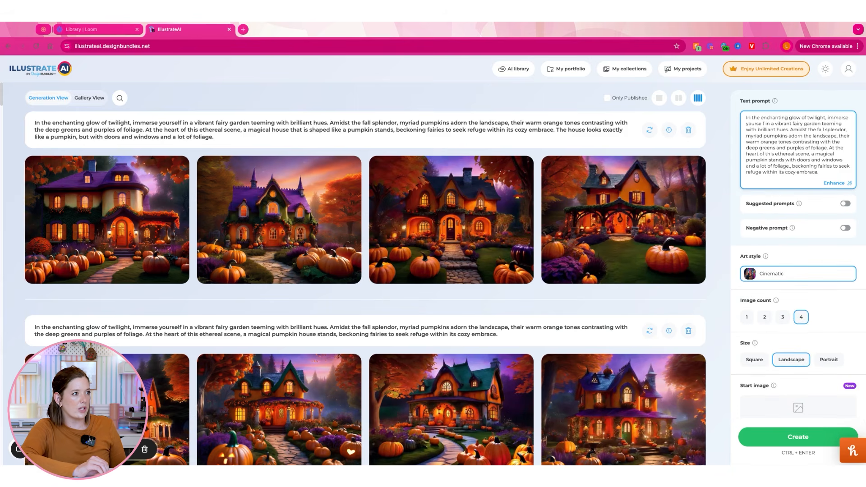
key(BackSpace)
text(on the outside of it,)
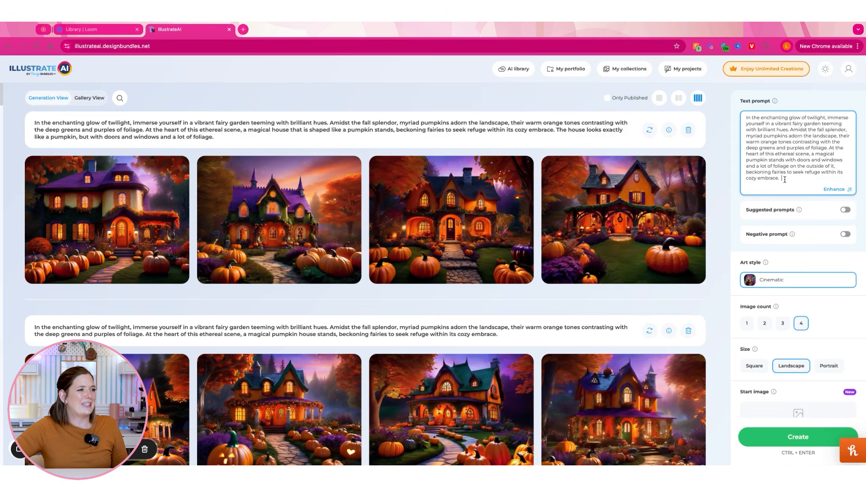
click(794, 436)
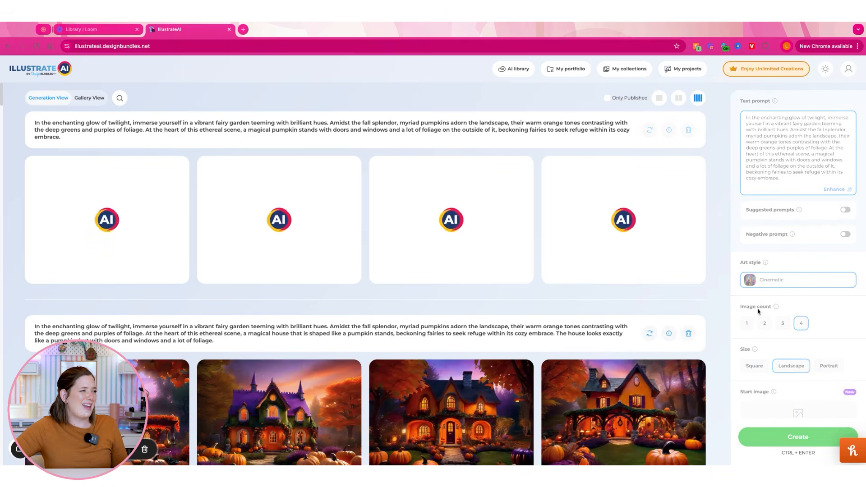
Step: Look through all four images of the newest generation at full size and close the preview
scroll(702, 278, down, 4)
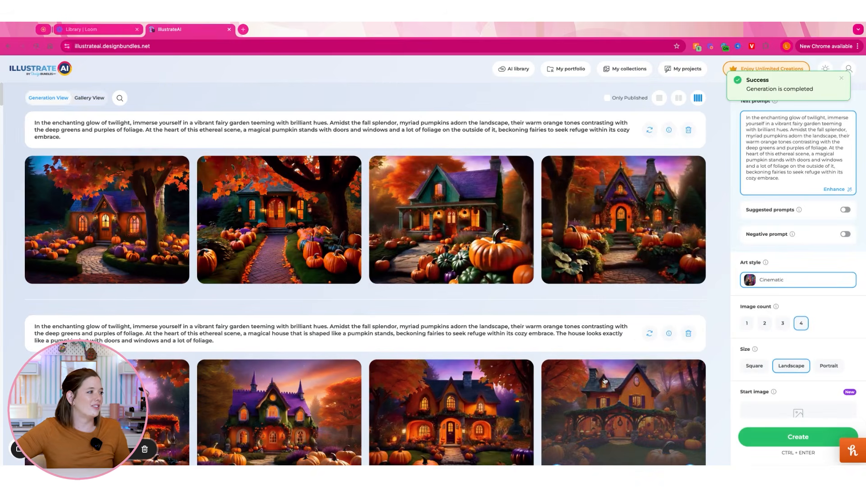
click(94, 207)
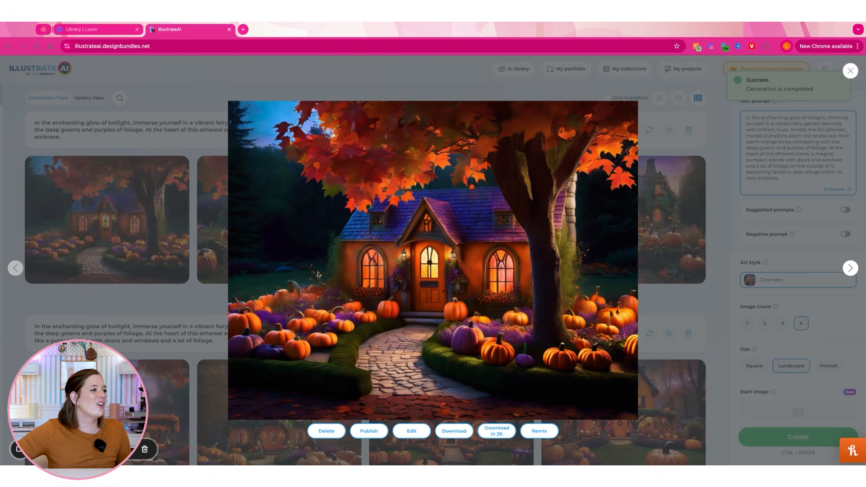
click(850, 268)
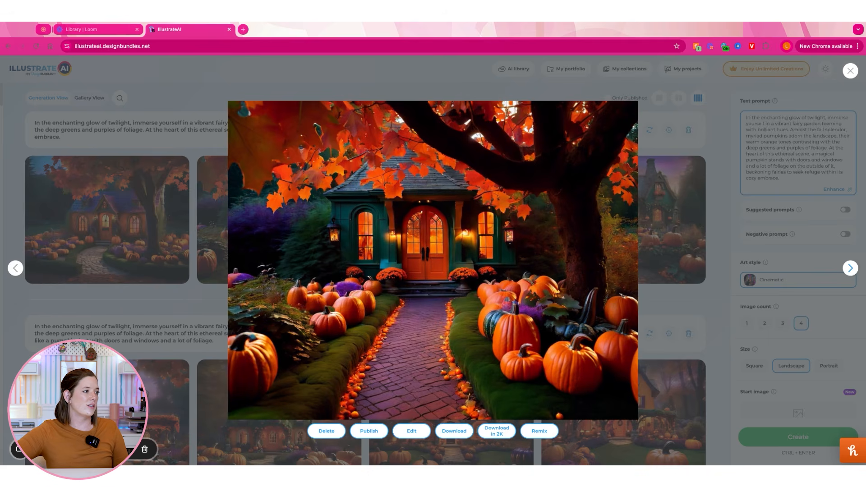
click(850, 268)
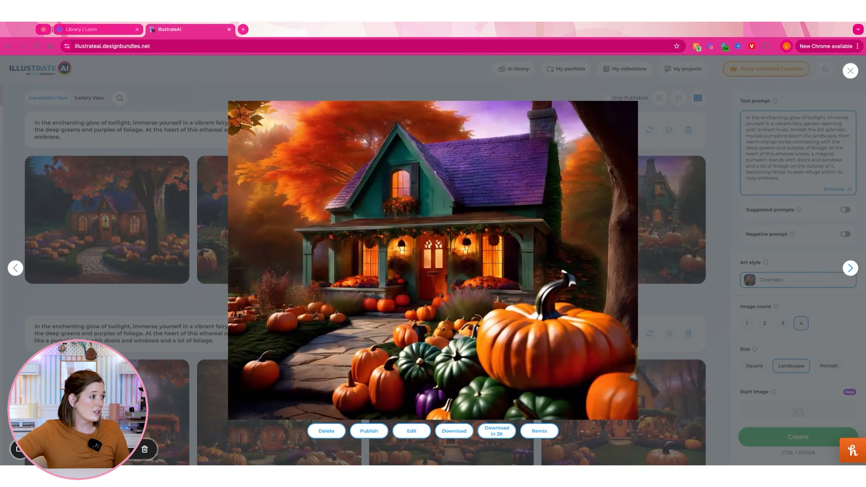
click(850, 269)
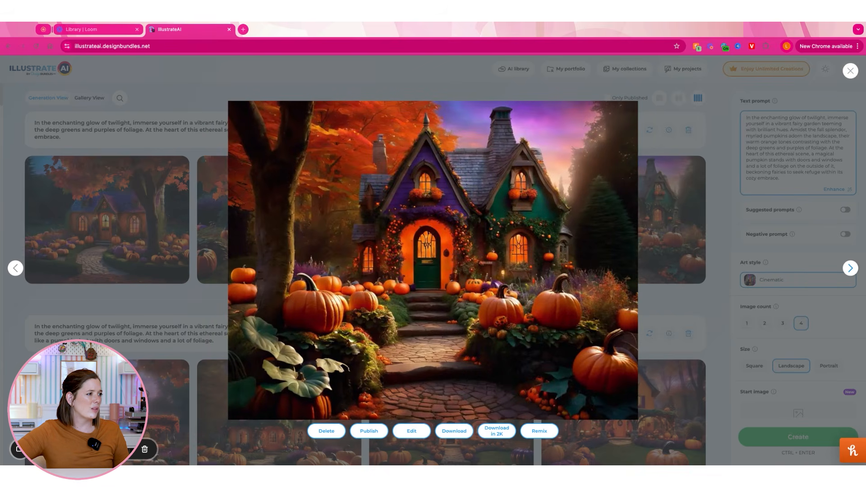
click(850, 71)
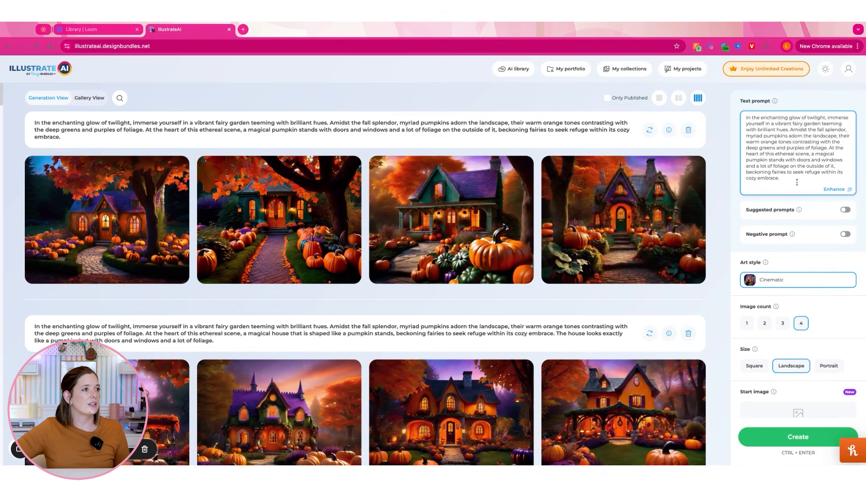
Step: Delete "with doors and windows and a lot of foliage on the outside of it" from the prompt and generate the images
mouse_move(835, 166)
mouse_down()
mouse_move(833, 154)
mouse_move(824, 161)
mouse_up()
click(823, 160)
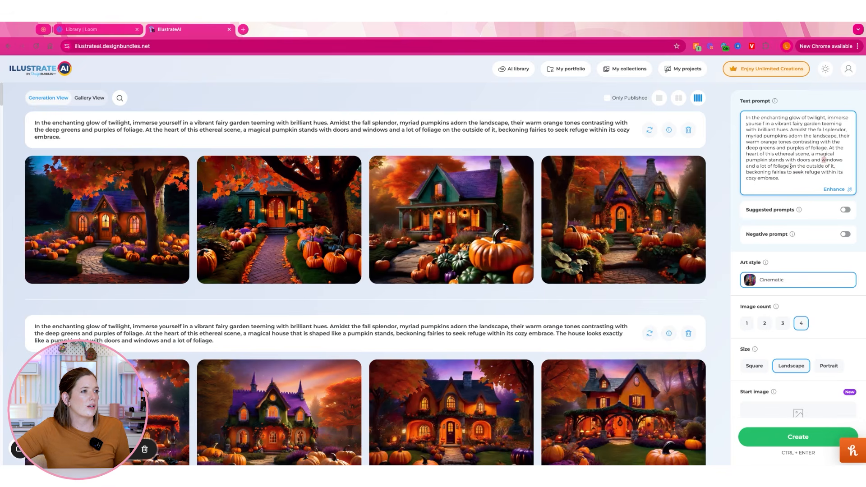
drag(828, 165, 784, 160)
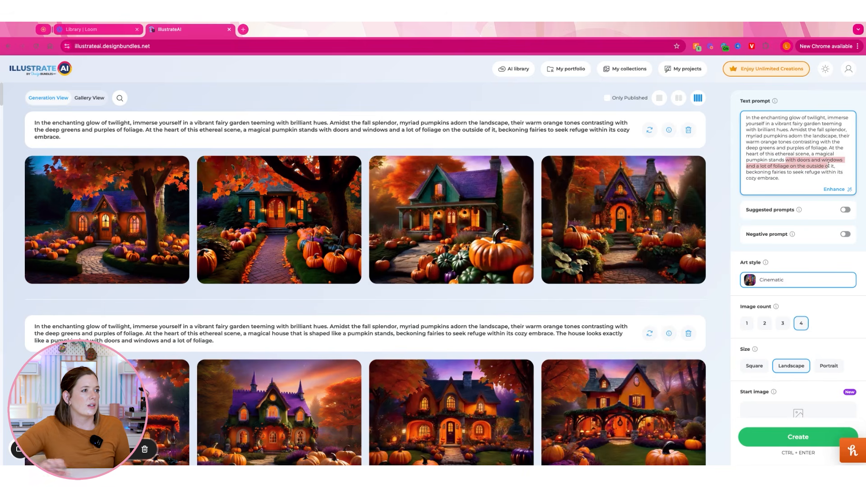
key(BackSpace)
click(791, 160)
key(BackSpace)
key(BackSpace)
key(BackSpace)
key(BackSpace)
key(BackSpace)
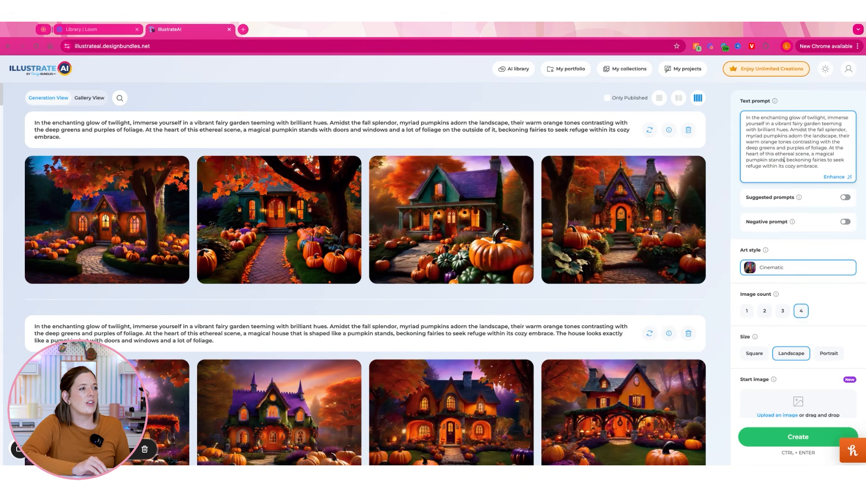
click(807, 438)
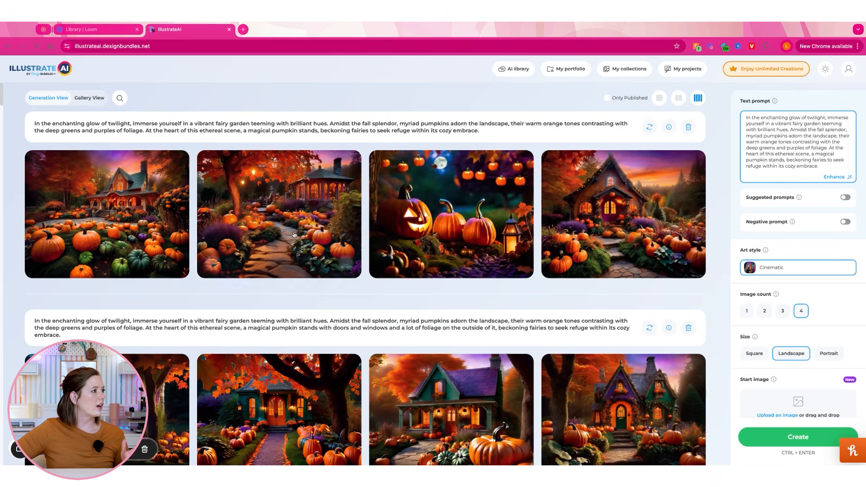
Step: Look through the first three images of the newest generation at full size and return to the second one
click(144, 214)
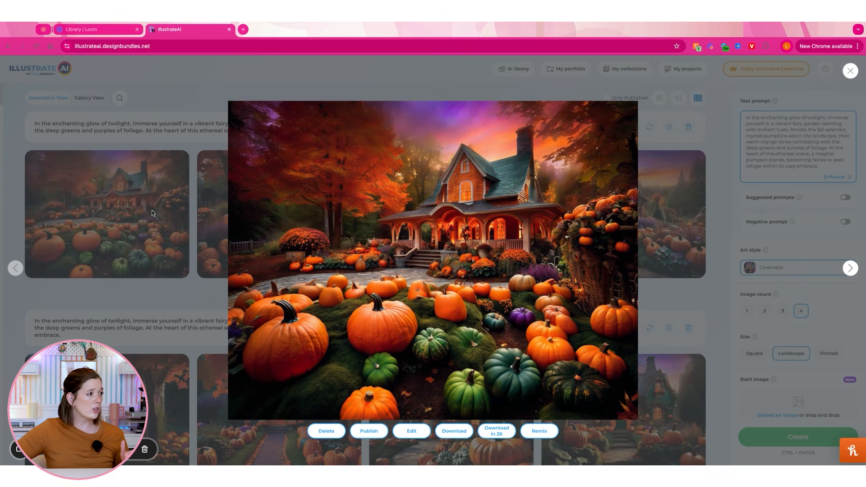
click(850, 269)
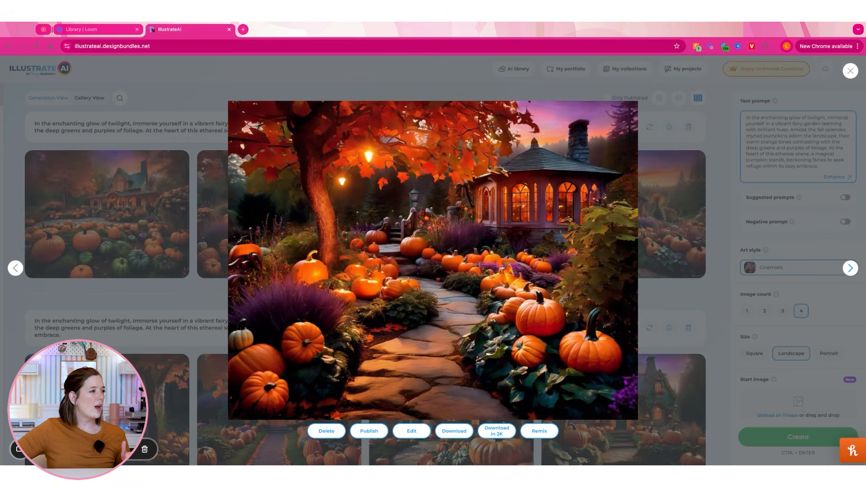
click(850, 269)
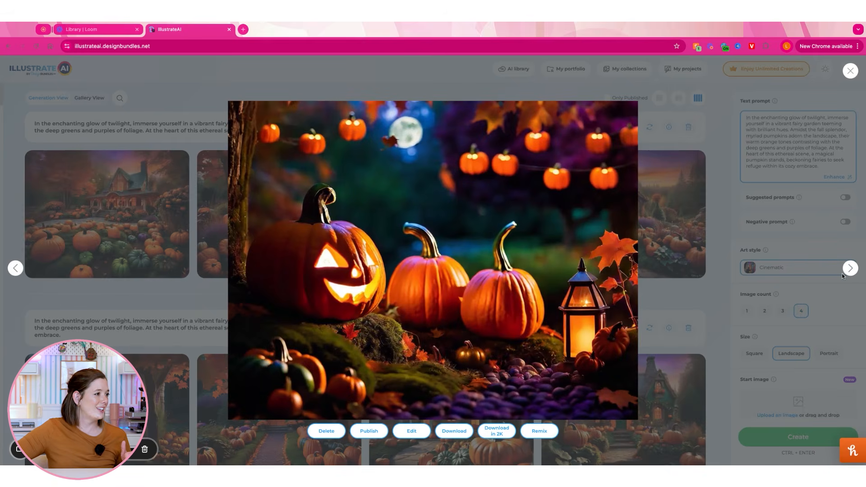
click(16, 269)
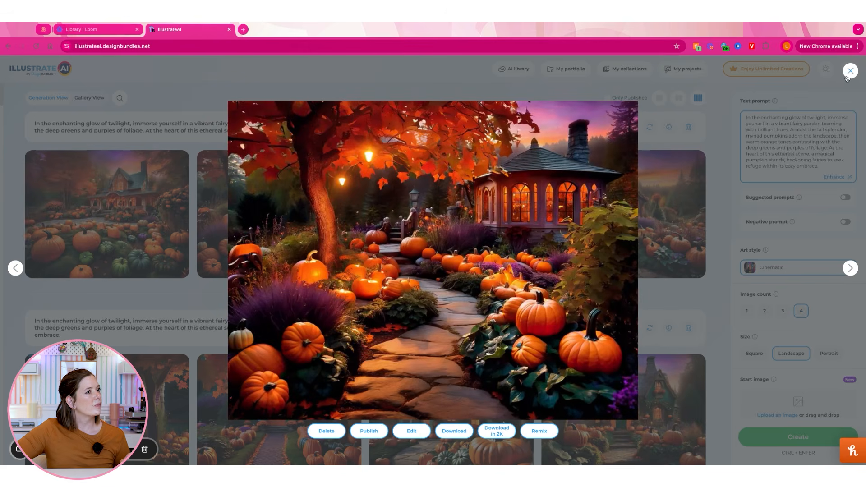
Step: Close the image preview, change the art style to Fantasy Art and generate a new set from the same prompt
click(850, 71)
mouse_move(849, 77)
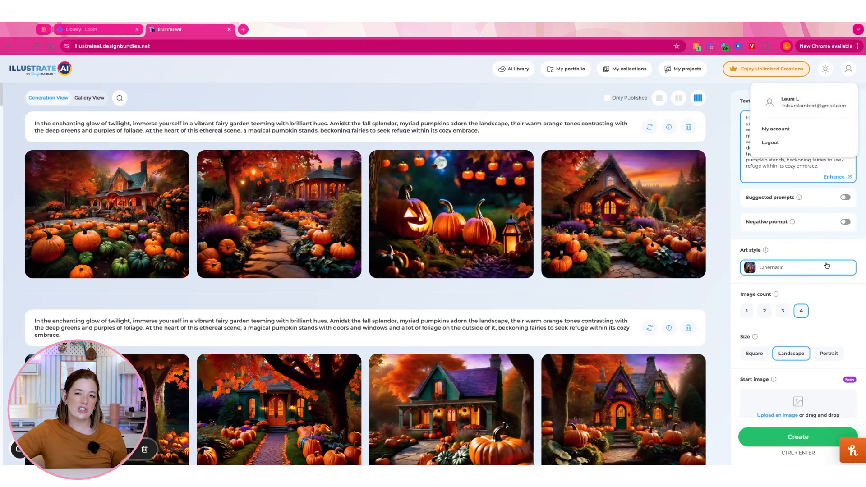
click(767, 271)
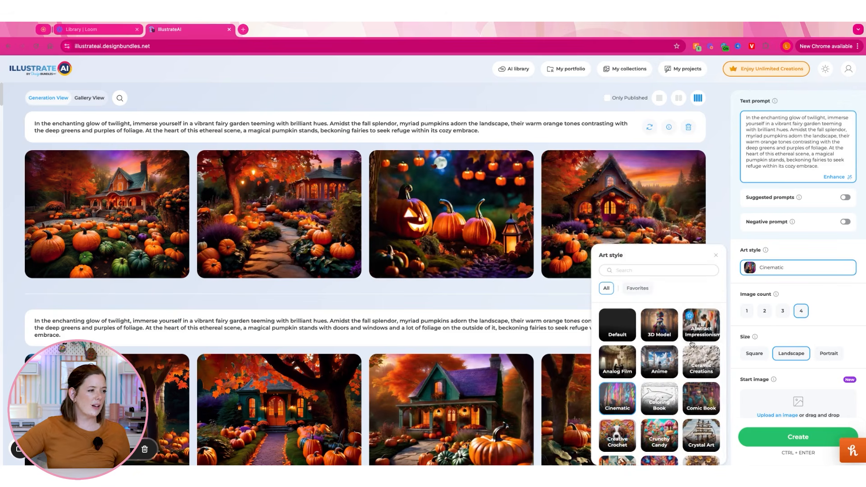
scroll(694, 346, down, 1)
scroll(708, 360, down, 1)
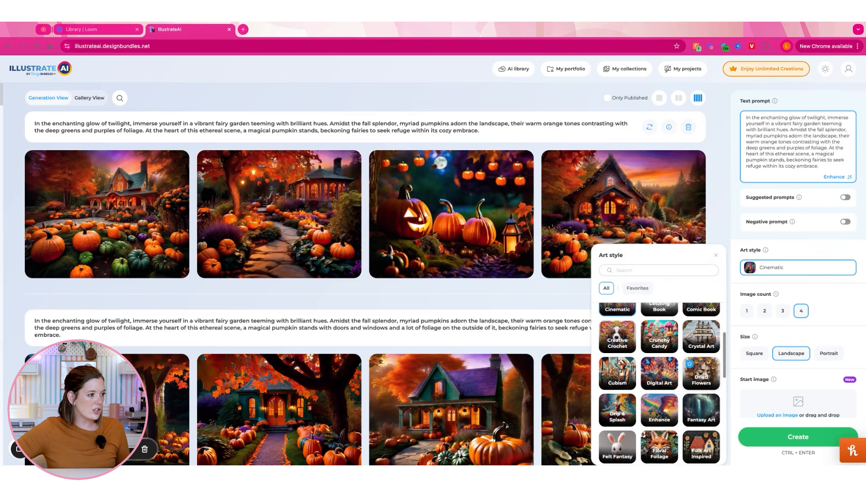
scroll(686, 354, down, 2)
click(687, 353)
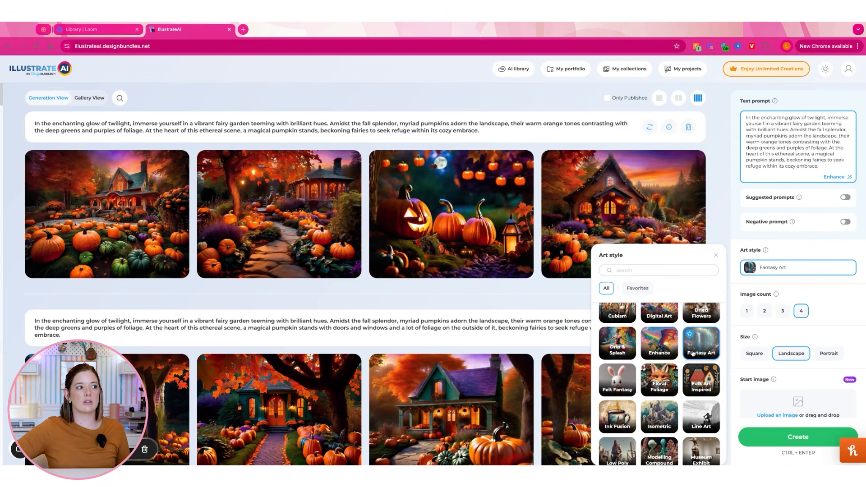
click(717, 257)
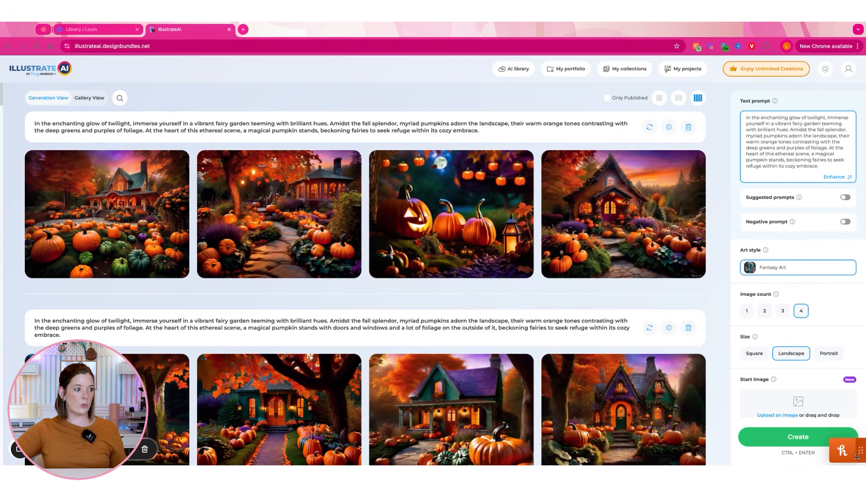
click(806, 437)
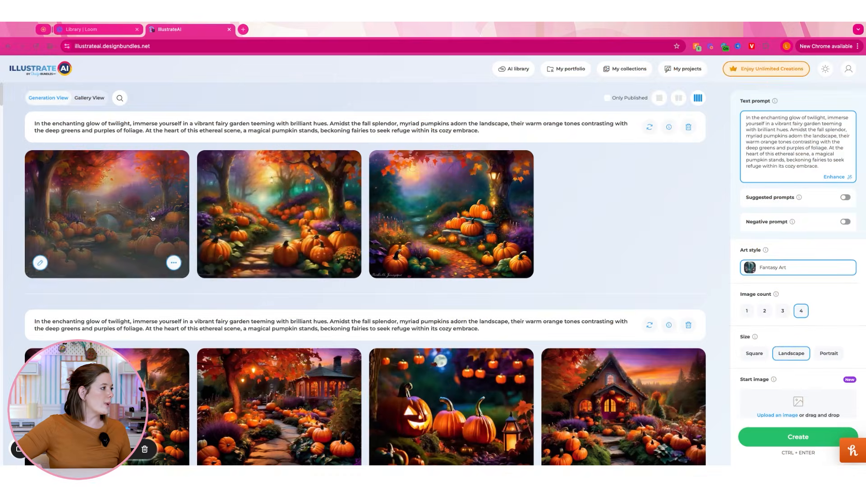
Step: Look through the three Fantasy Art images at full size and close the preview
click(153, 218)
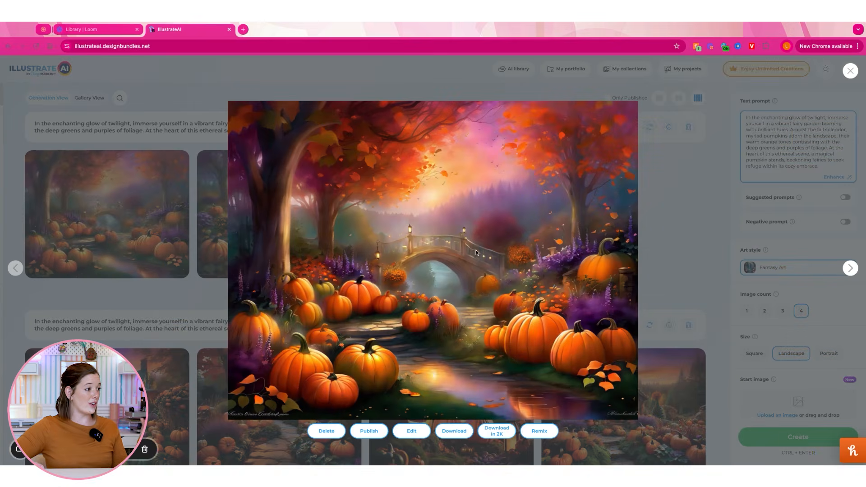
click(850, 269)
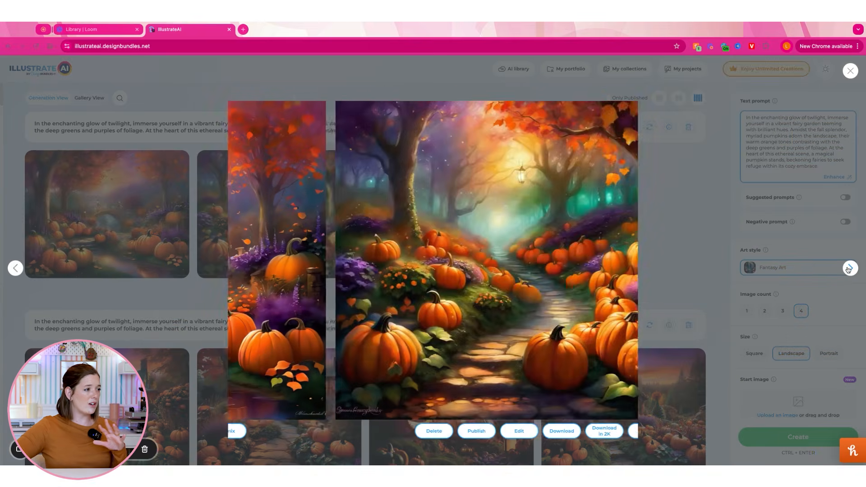
click(850, 269)
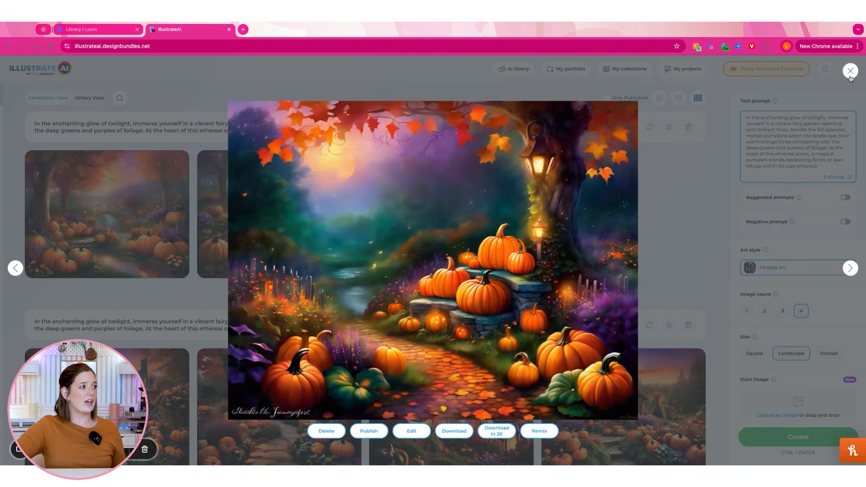
click(851, 71)
scroll(661, 254, down, 2)
scroll(661, 253, up, 2)
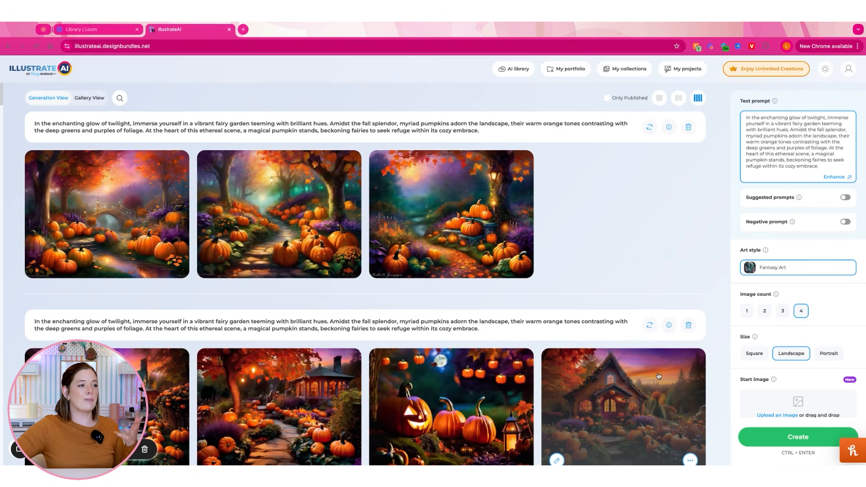
Step: Change the art style to Isometric and generate the images
click(772, 268)
scroll(690, 374, down, 3)
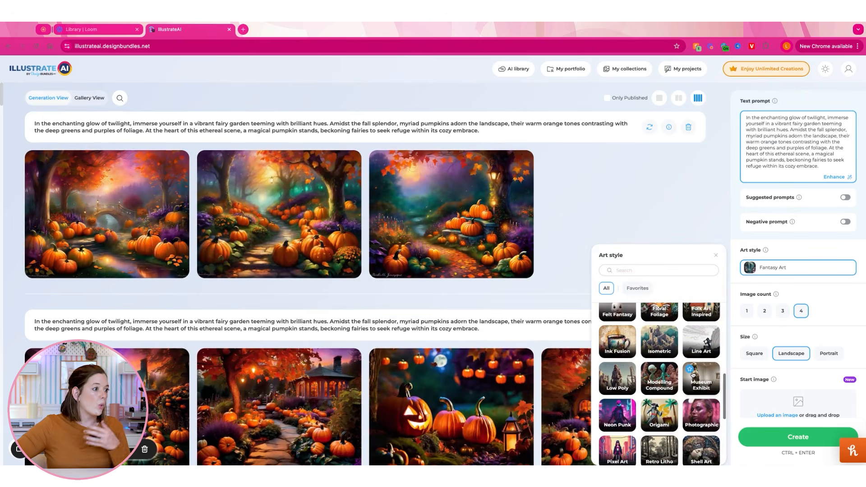
click(652, 346)
click(716, 255)
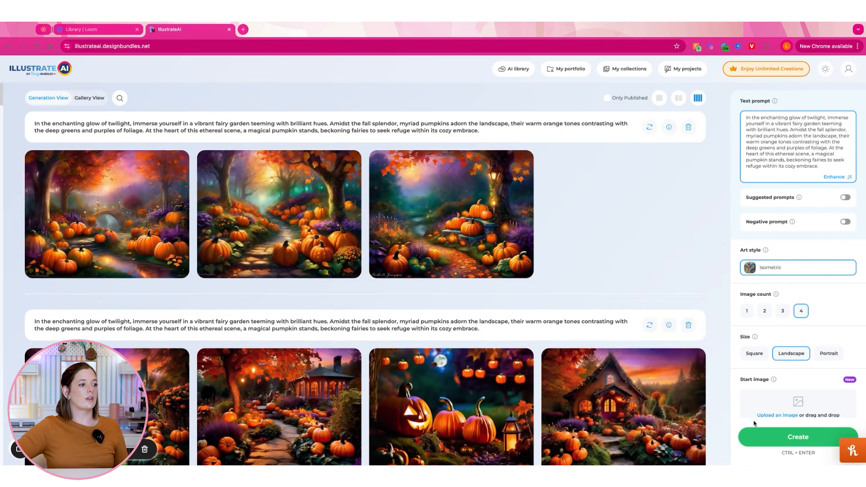
click(762, 437)
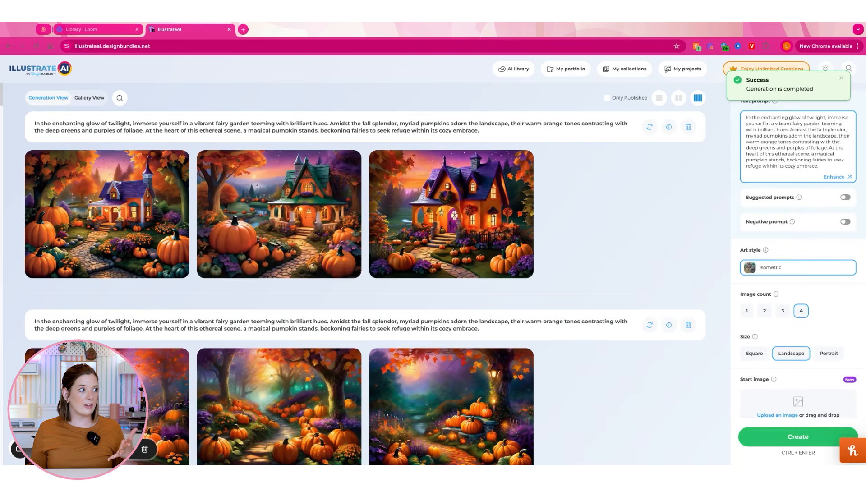
Step: View the first Isometric image and the fourth image of the Cinematic generation at full size, comparing the newest generations
click(157, 229)
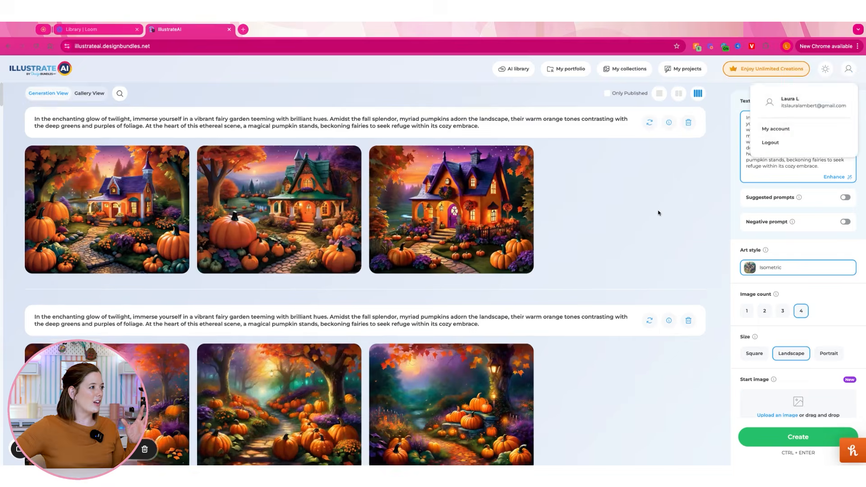
scroll(658, 216, down, 6)
click(622, 316)
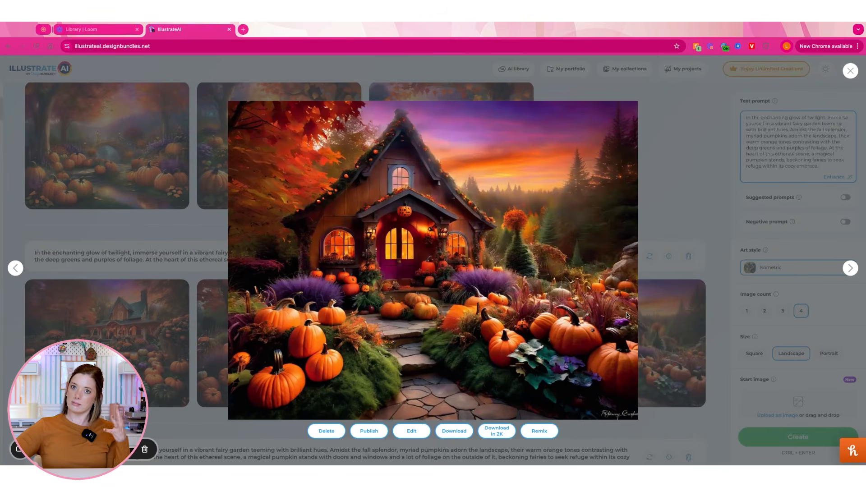
click(850, 71)
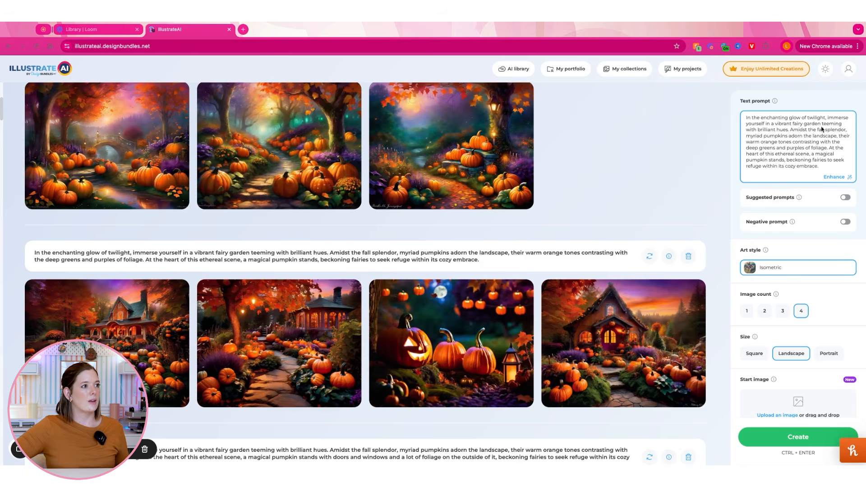
scroll(564, 197, down, 2)
scroll(564, 197, up, 8)
Step: Change the art style to Whimsical Watercolor and generate the images
click(816, 276)
scroll(713, 375, down, 4)
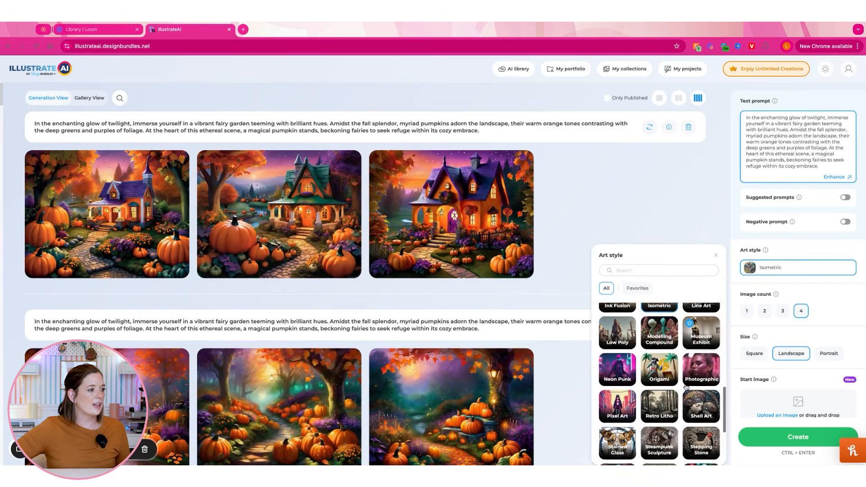
click(618, 443)
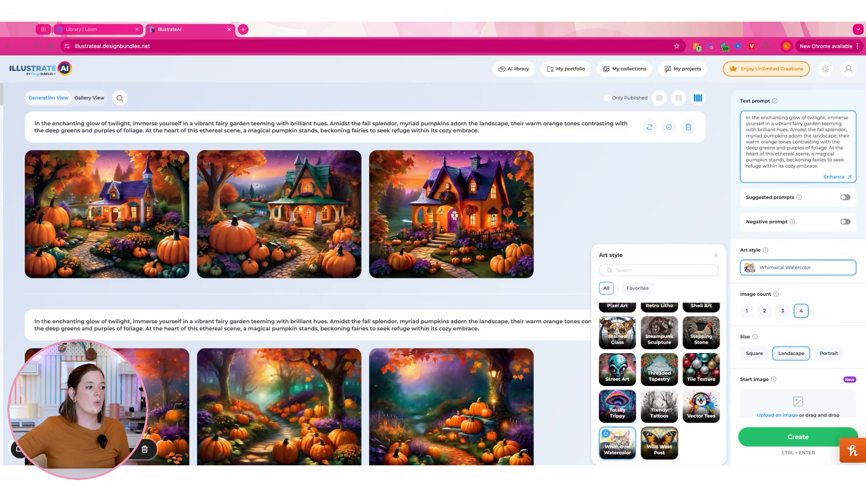
click(716, 256)
click(794, 440)
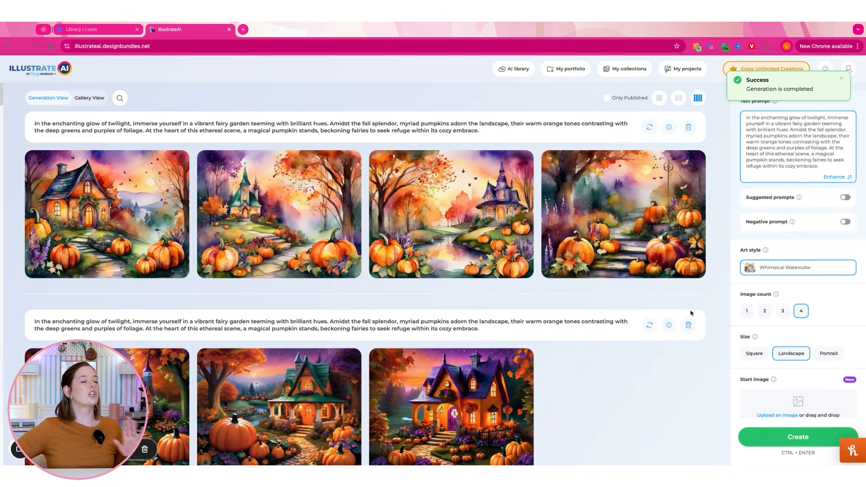
Step: Look through all four Whimsical Watercolor images at full size and compare them with the earlier generations
click(118, 209)
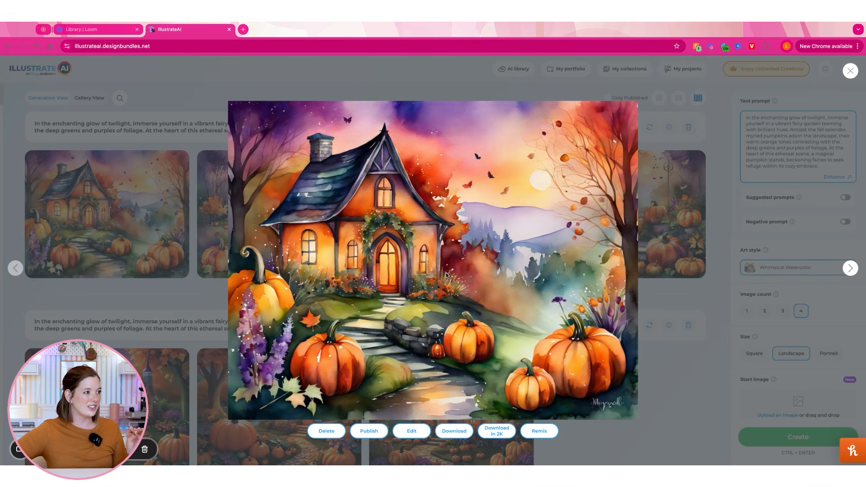
click(854, 269)
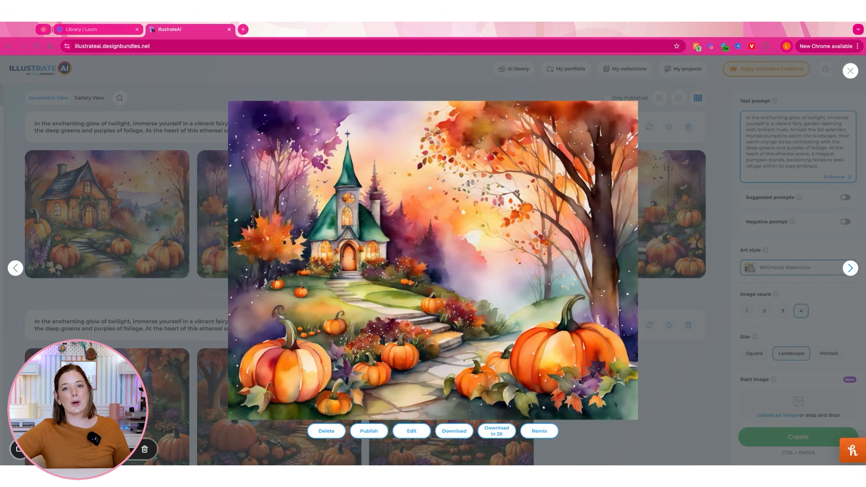
click(851, 268)
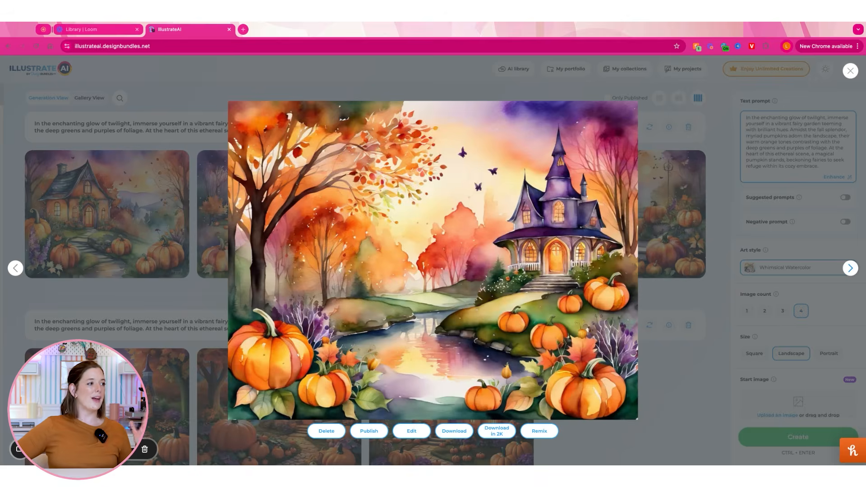
key(Right)
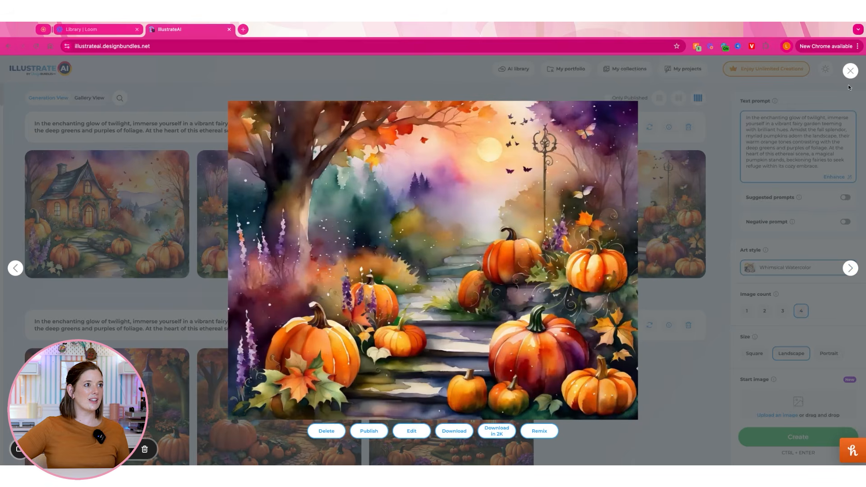
click(849, 78)
scroll(573, 284, down, 3)
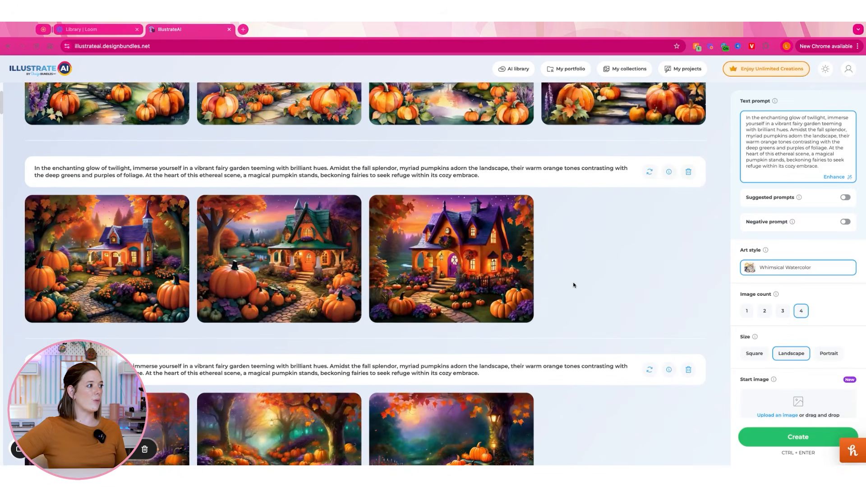
scroll(538, 268, down, 6)
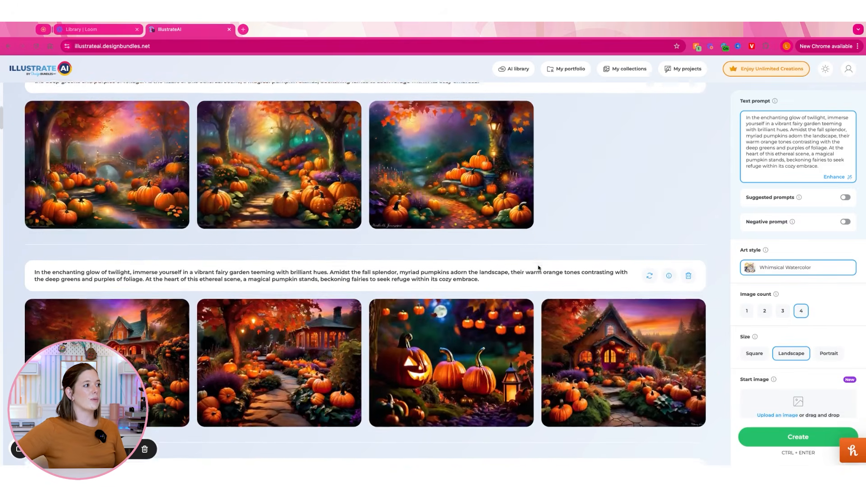
scroll(538, 268, down, 2)
scroll(478, 275, up, 12)
Step: Change the art style to Abstract Impressionism and generate the images
click(758, 271)
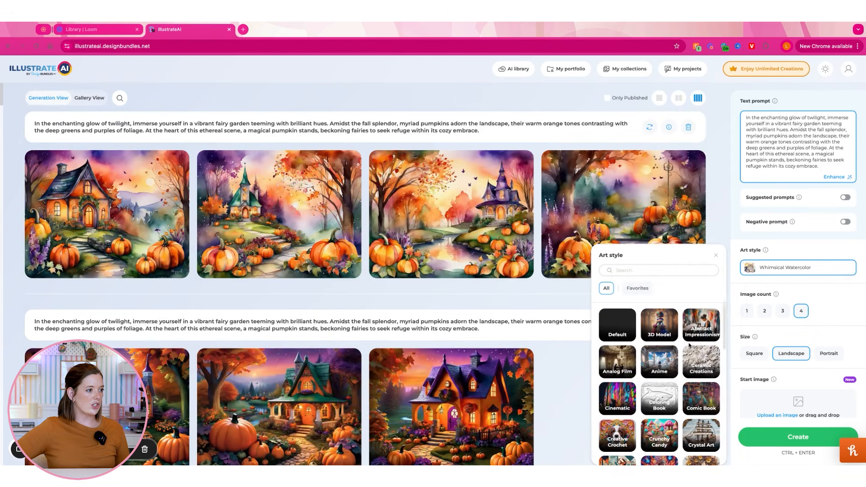
click(701, 324)
click(716, 256)
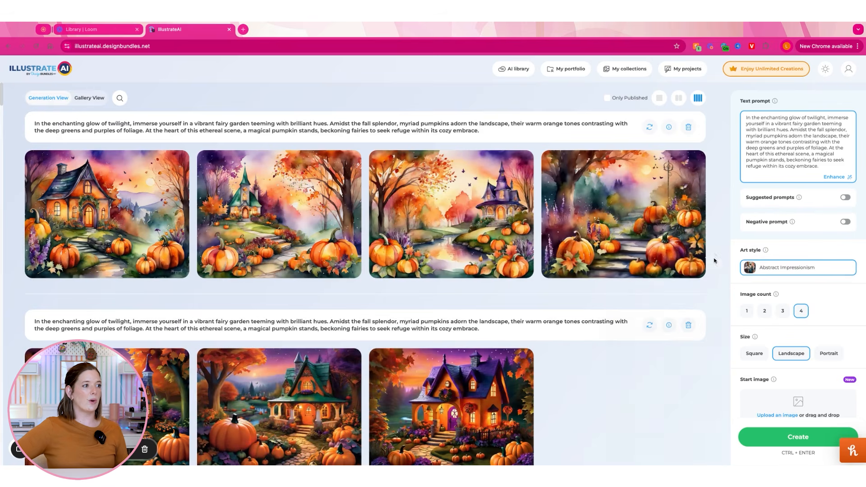
click(778, 433)
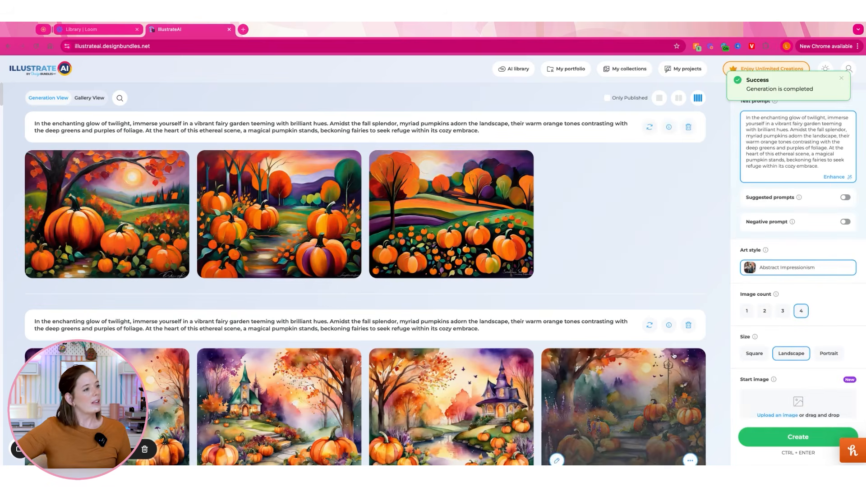
Step: Generate another set of images in the Abstract Impressionism style and view its second image at full size
click(807, 268)
scroll(678, 359, down, 2)
scroll(677, 359, down, 3)
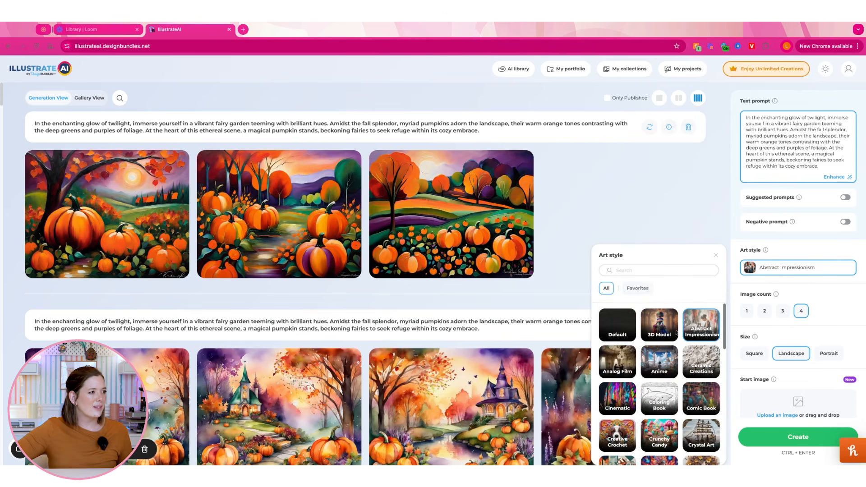
click(636, 217)
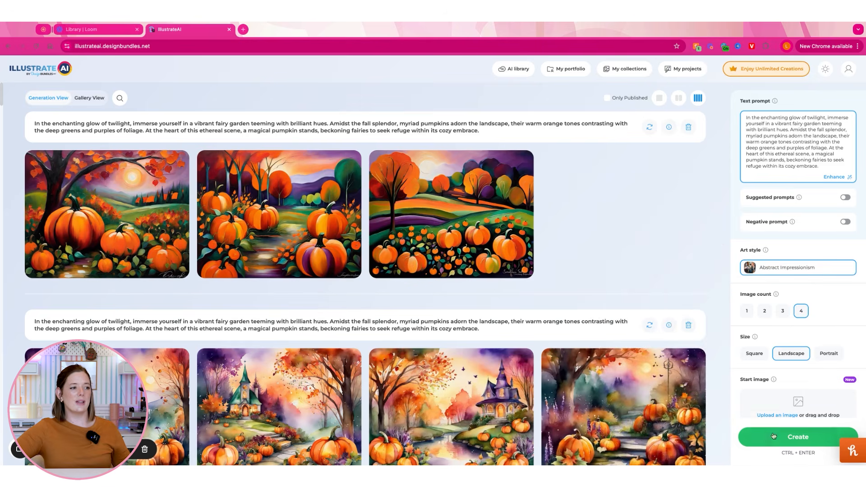
click(777, 433)
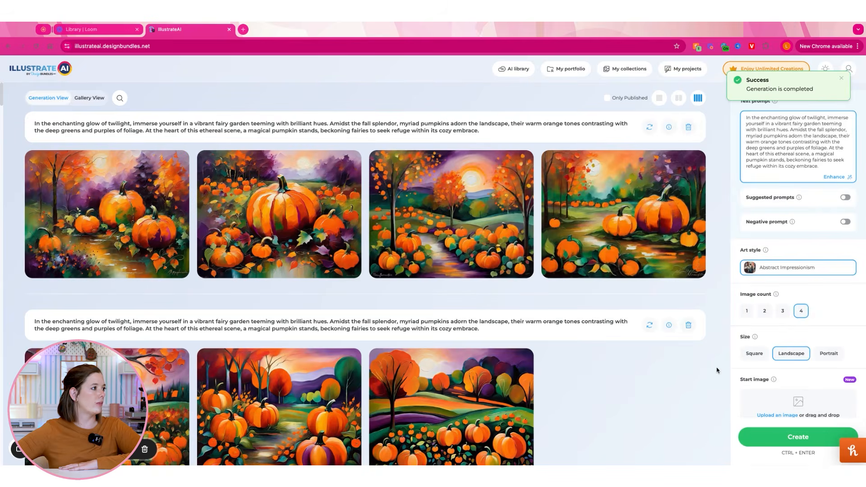
click(349, 234)
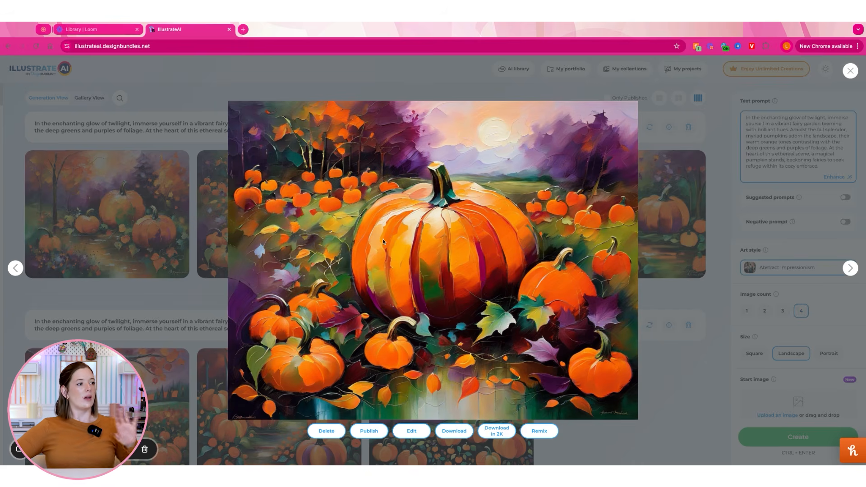
click(657, 248)
Step: Clear the fairy garden text prompt and review the size, engine, sampler, scale and steps settings
triple_click(828, 167)
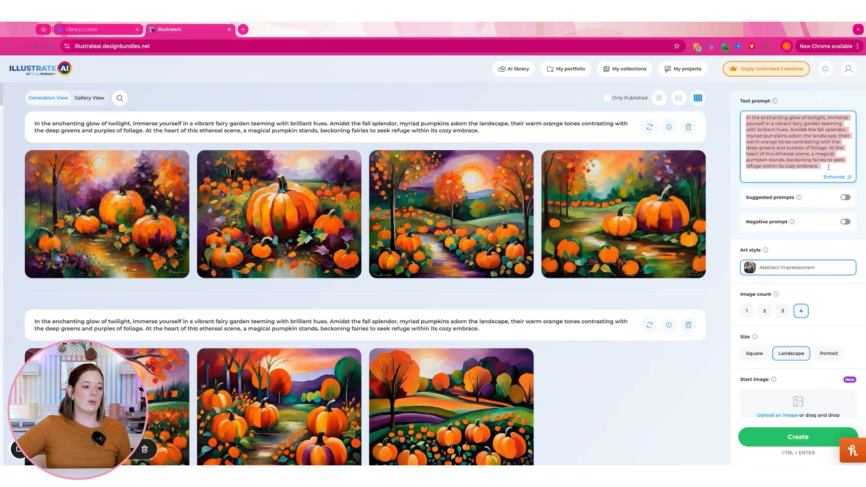
key(BackSpace)
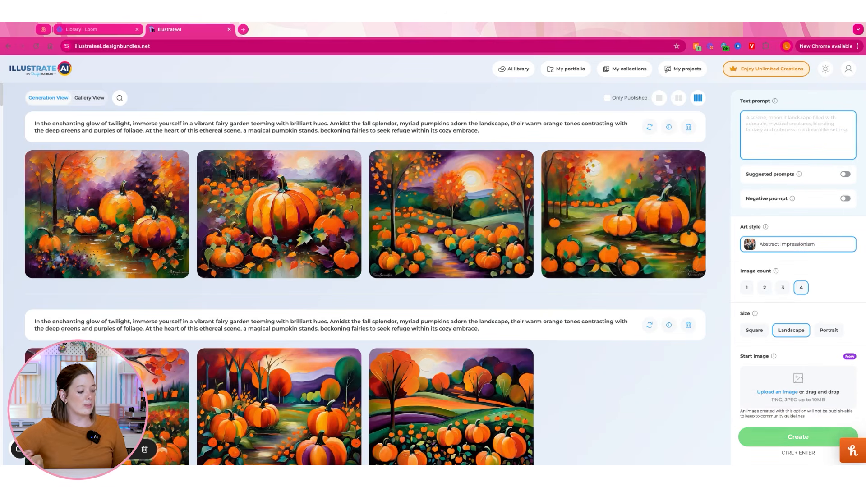
scroll(791, 264, down, 6)
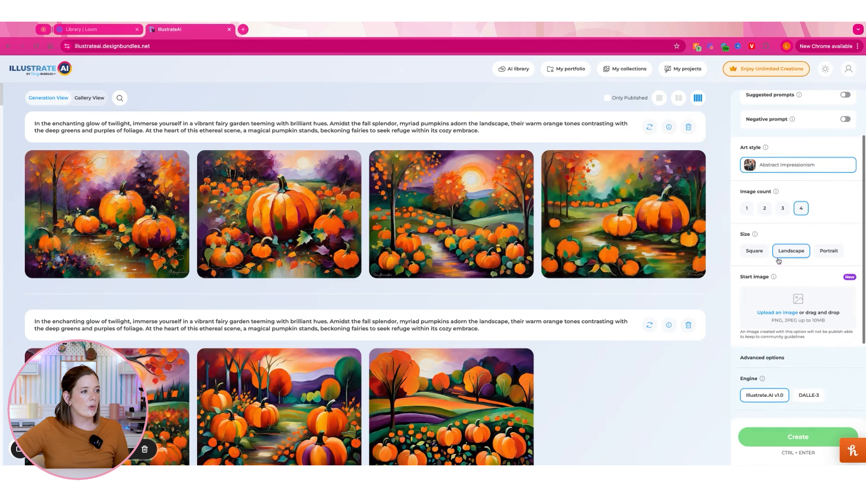
scroll(778, 258, down, 1)
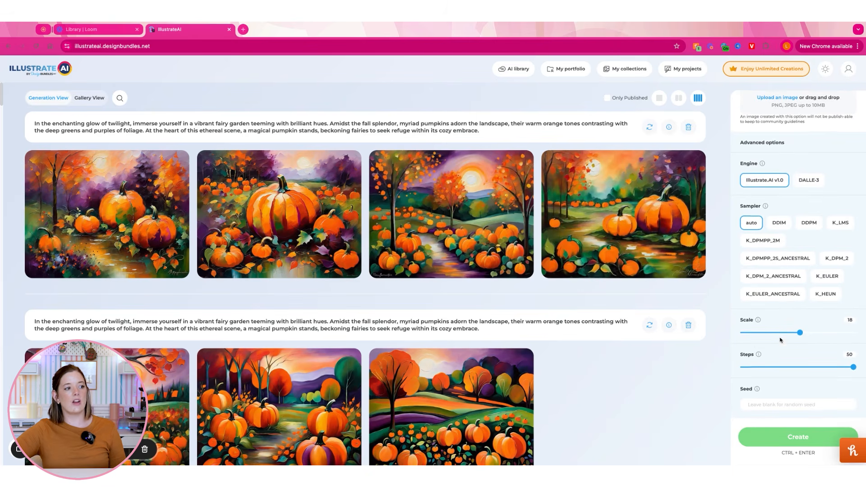
scroll(781, 340, up, 10)
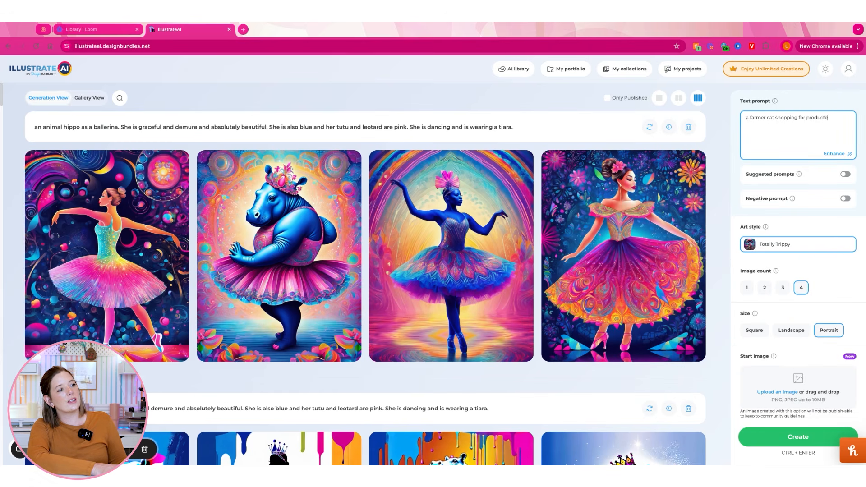
Step: Complete the text prompt as "a farmer cat shopping for produce at the farmer's market" and generate the images
text(farmer)
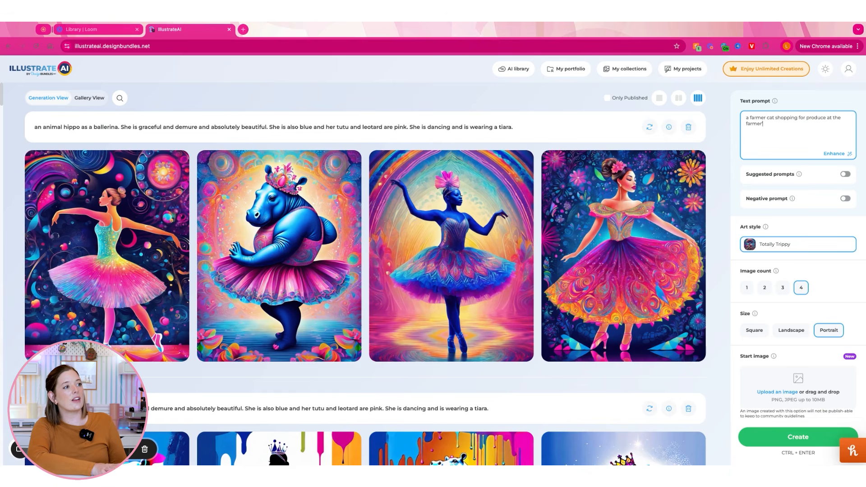
text('s market)
click(803, 438)
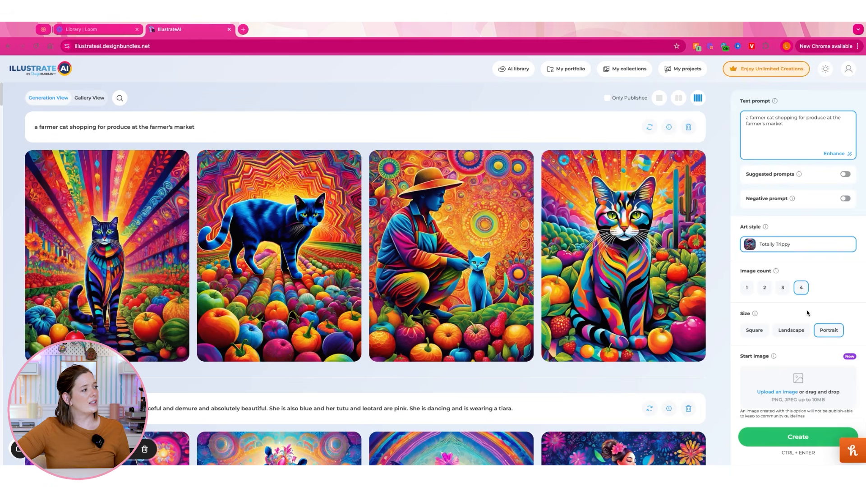
Step: Check the generation settings and view the fourth Totally Trippy farmer cat image at full size
scroll(798, 271, down, 5)
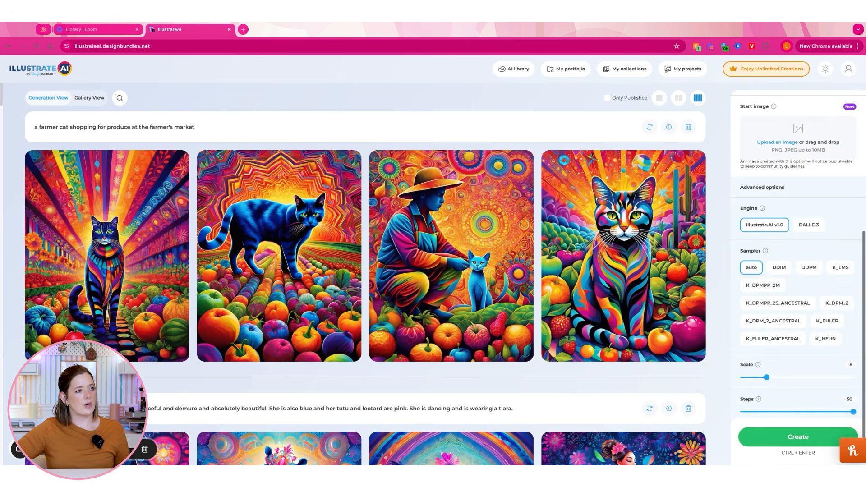
scroll(799, 271, up, 2)
scroll(799, 253, up, 2)
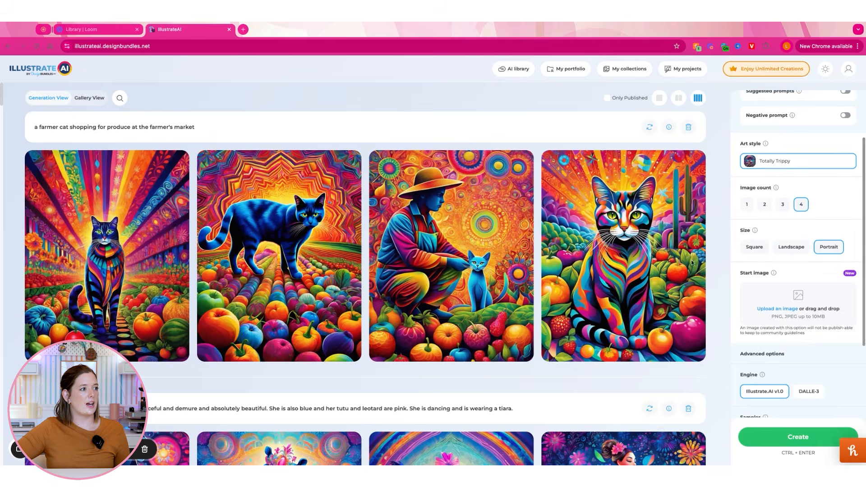
click(639, 218)
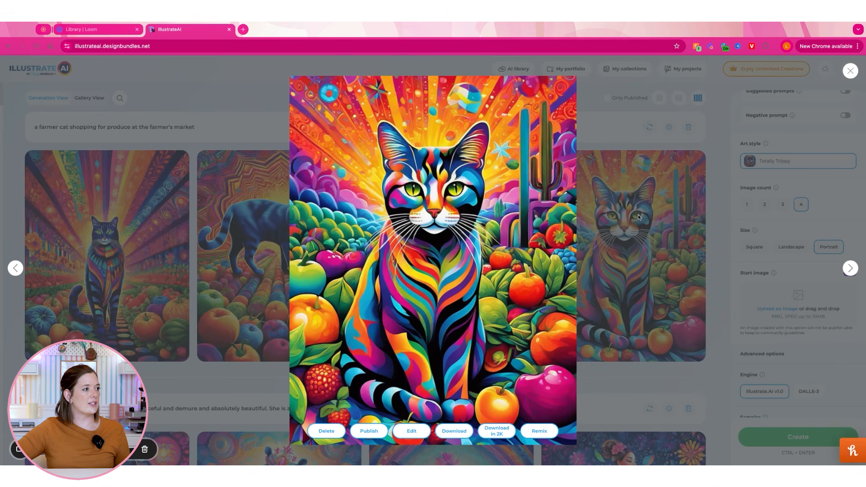
click(684, 223)
Step: Change the art style to Whimsical Watercolor and generate the farmer cat images
click(760, 167)
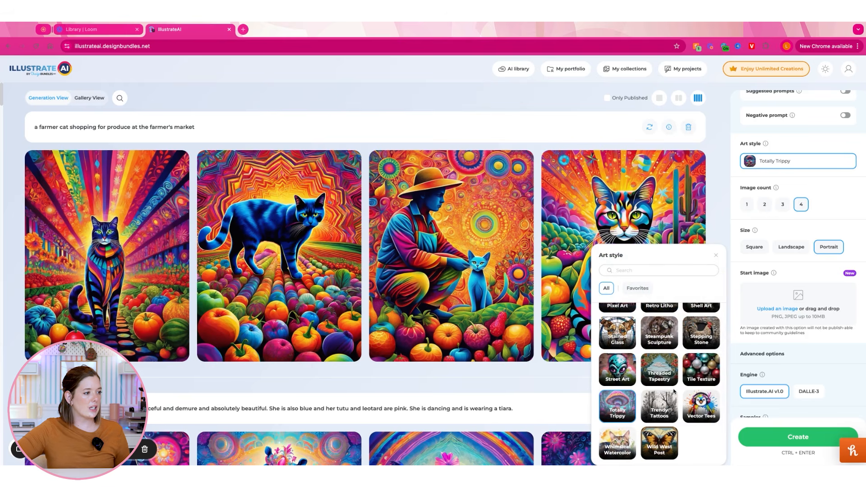
scroll(674, 391, up, 3)
scroll(632, 433, down, 3)
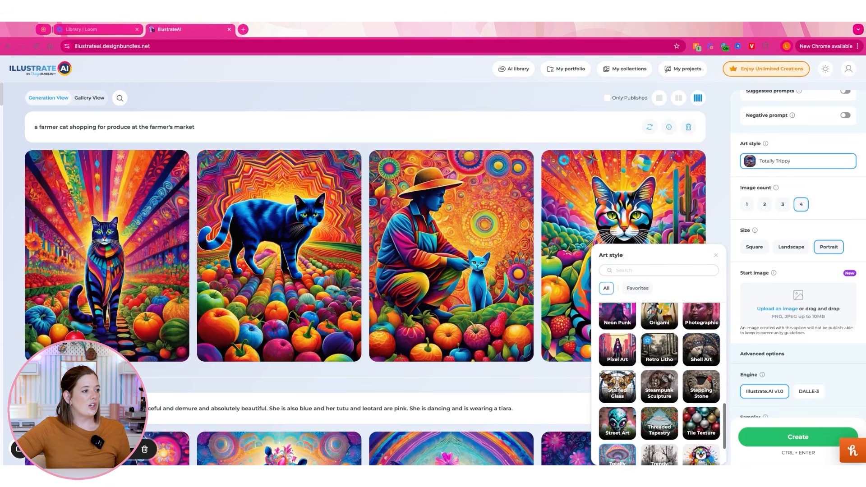
click(622, 453)
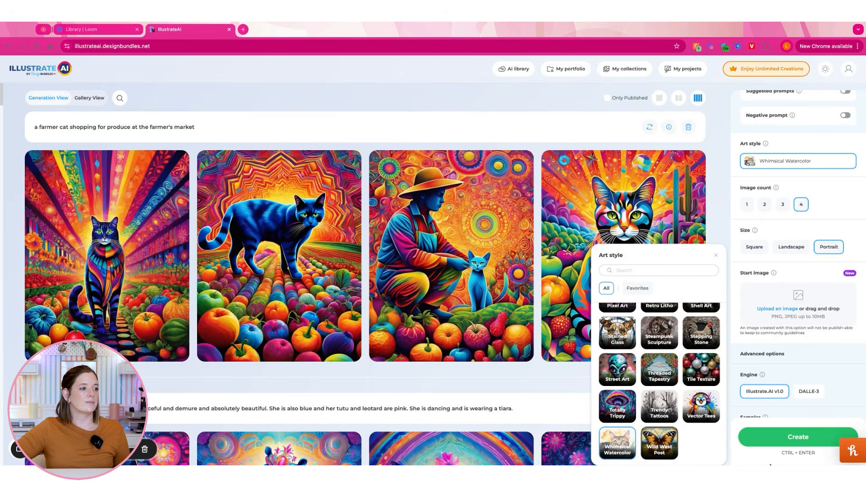
click(774, 443)
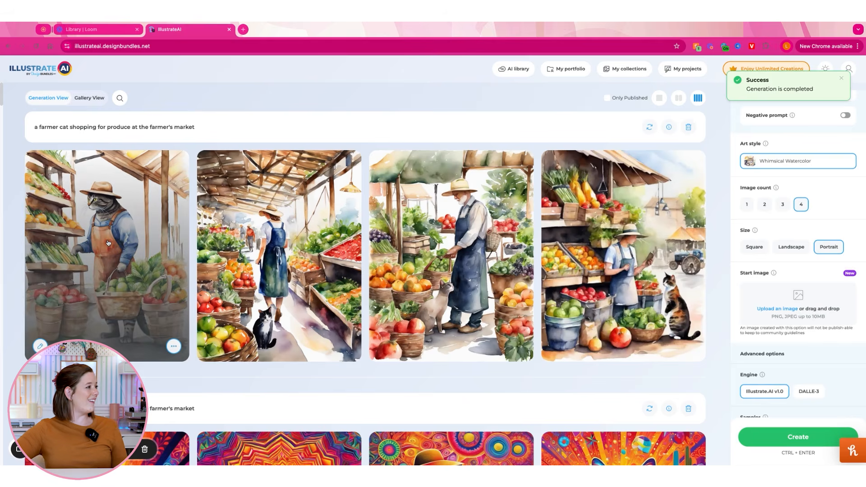
Step: View the first Whimsical Watercolor image, the cat in orange overalls, at full size and close it
click(123, 262)
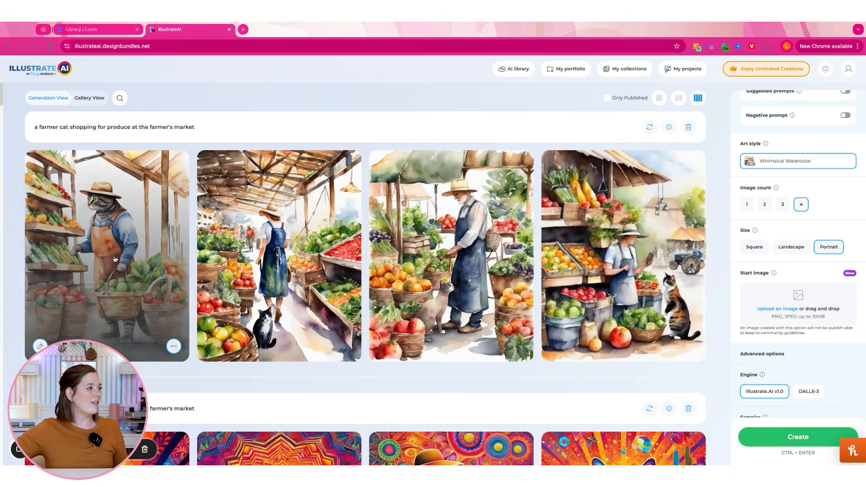
click(115, 258)
click(584, 249)
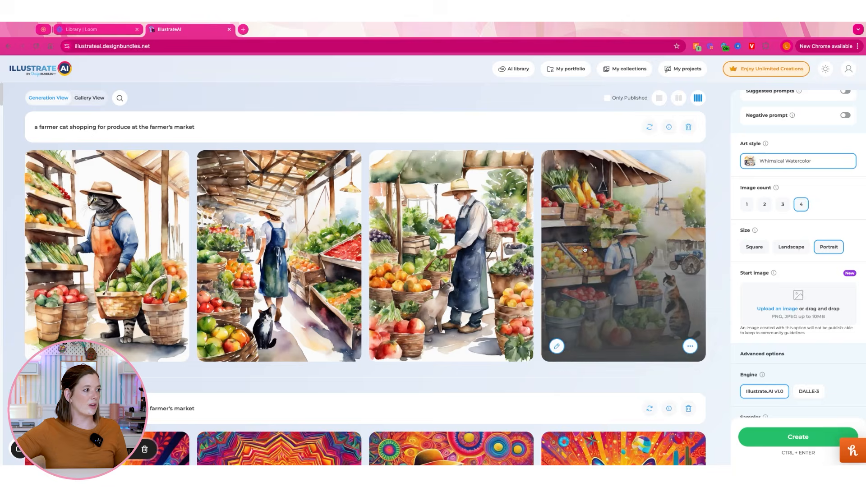
Step: Look back through the earlier hippo ballerina and pumpkin generations and reopen the first watercolor farmer cat image at full size
scroll(560, 250, down, 12)
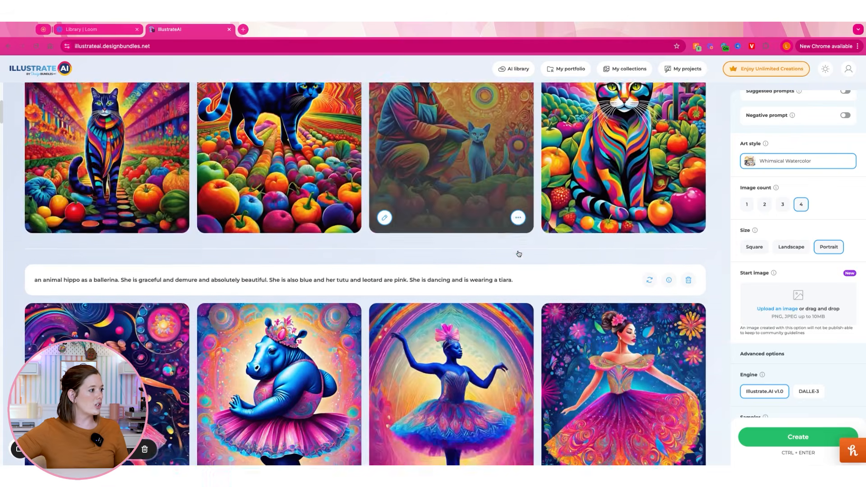
scroll(519, 253, down, 9)
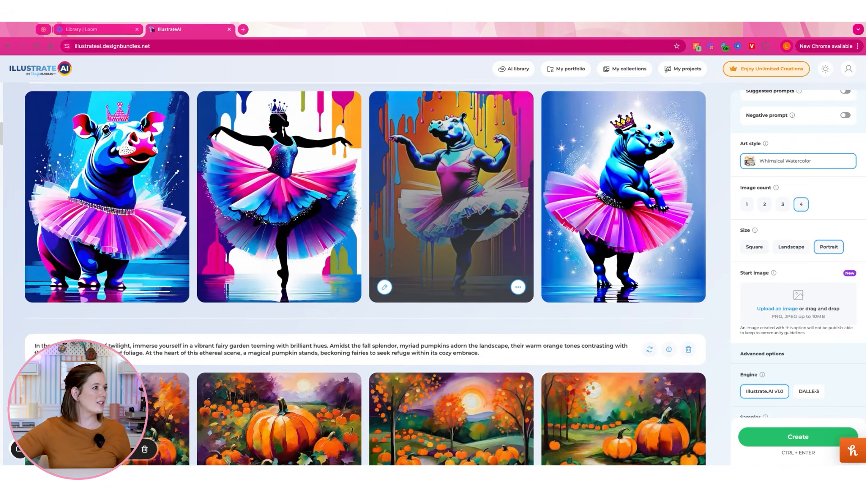
scroll(451, 225, down, 3)
scroll(560, 305, down, 15)
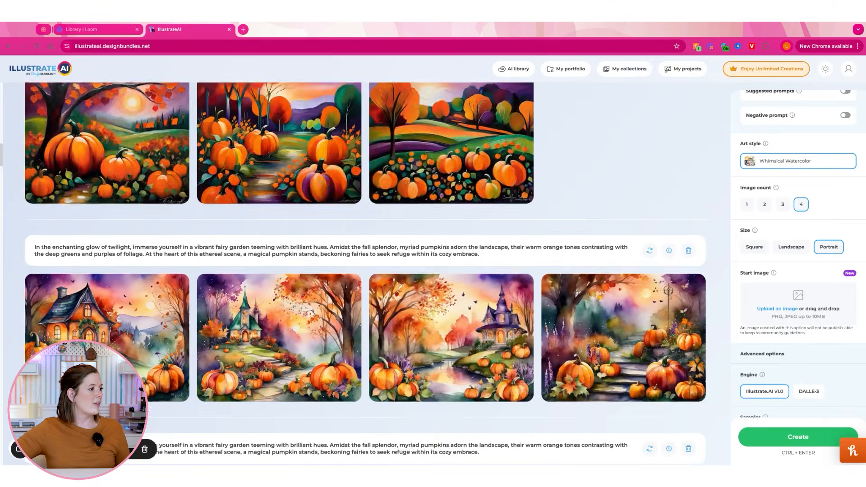
scroll(564, 307, down, 8)
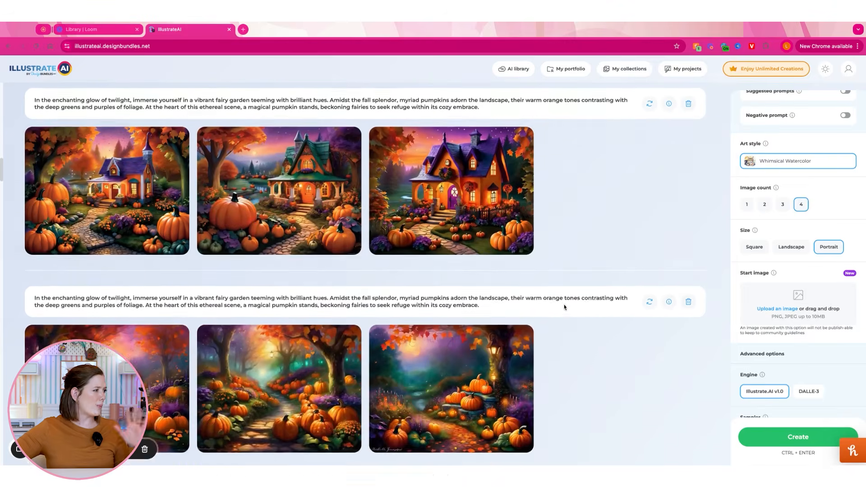
scroll(682, 177, down, 5)
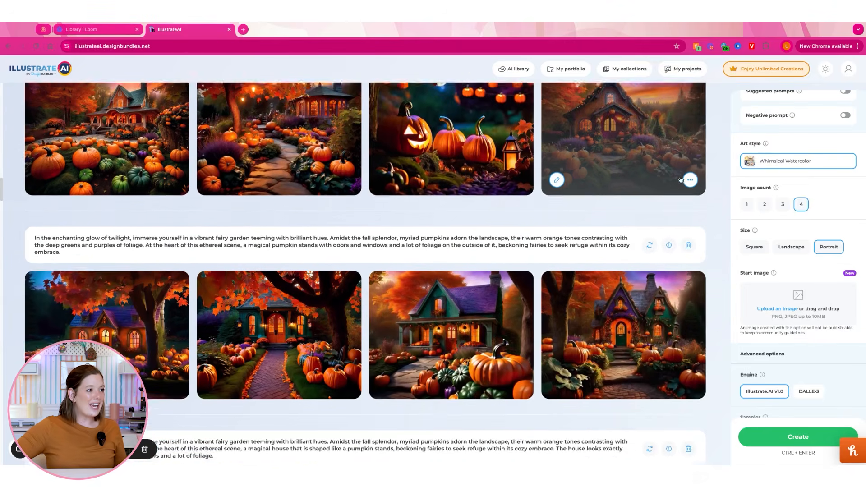
scroll(677, 182, down, 2)
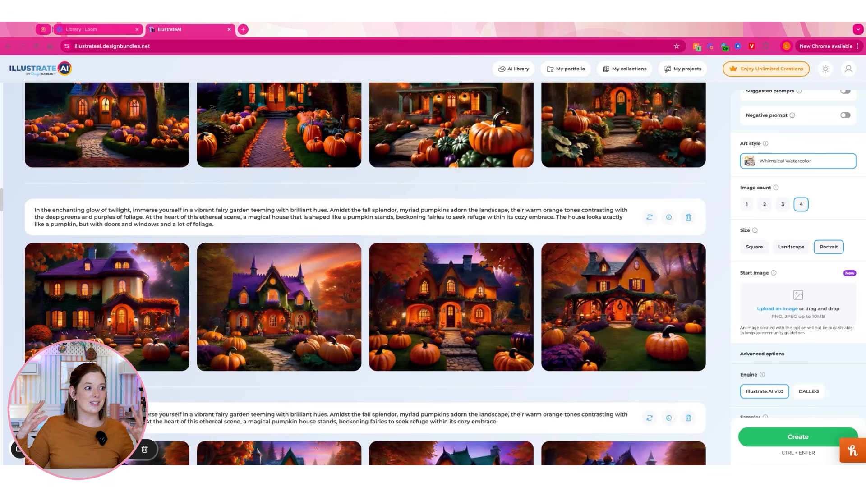
scroll(365, 271, up, 2)
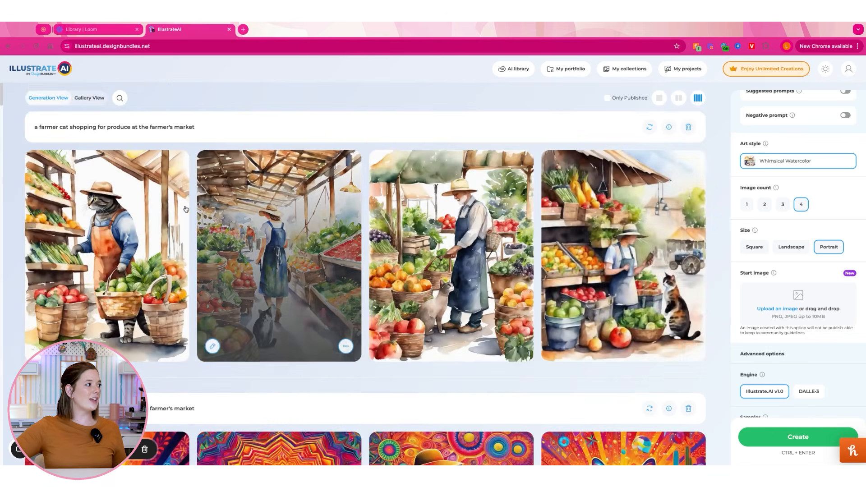
click(141, 197)
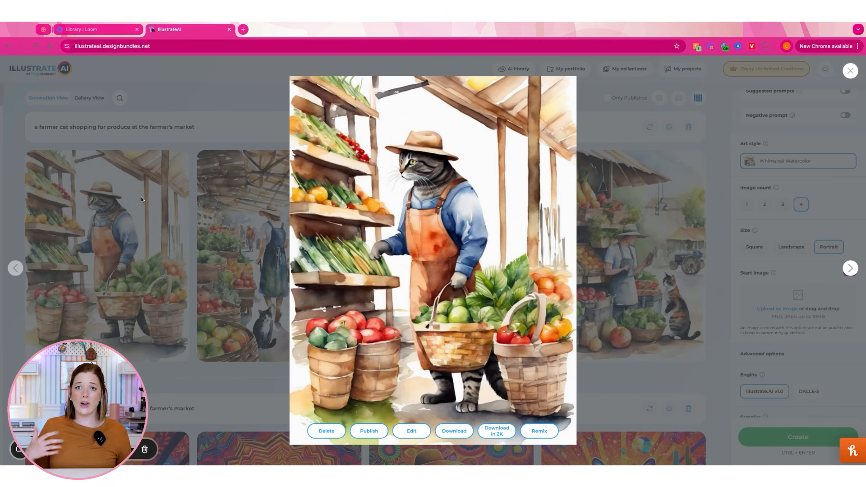